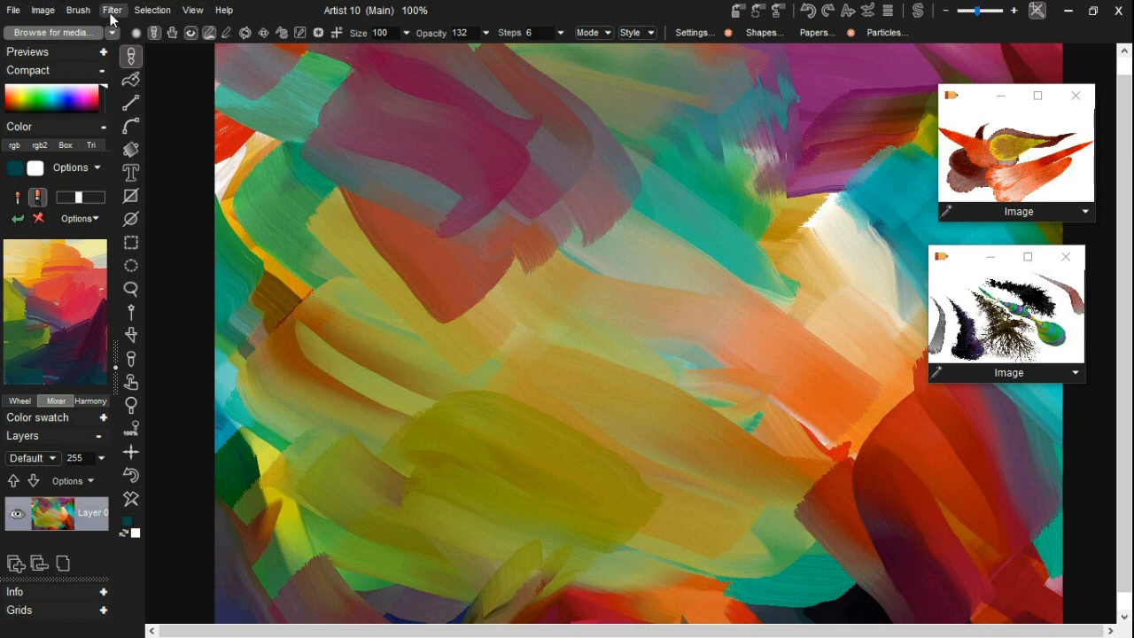
left_click(111, 10)
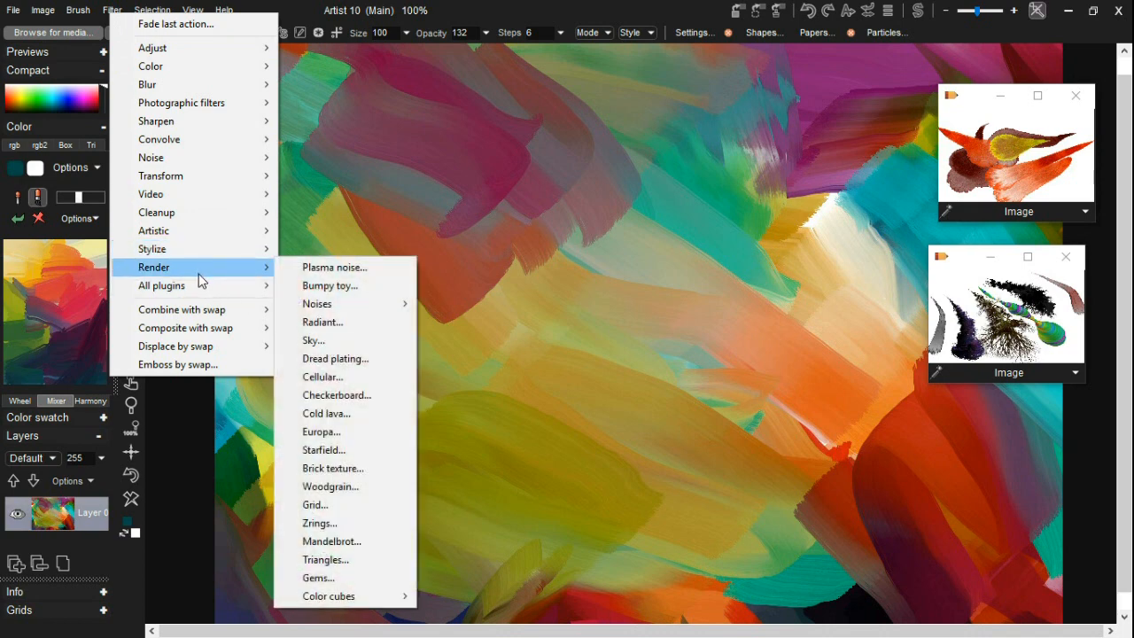
mouse_move(249, 284)
mouse_move(285, 286)
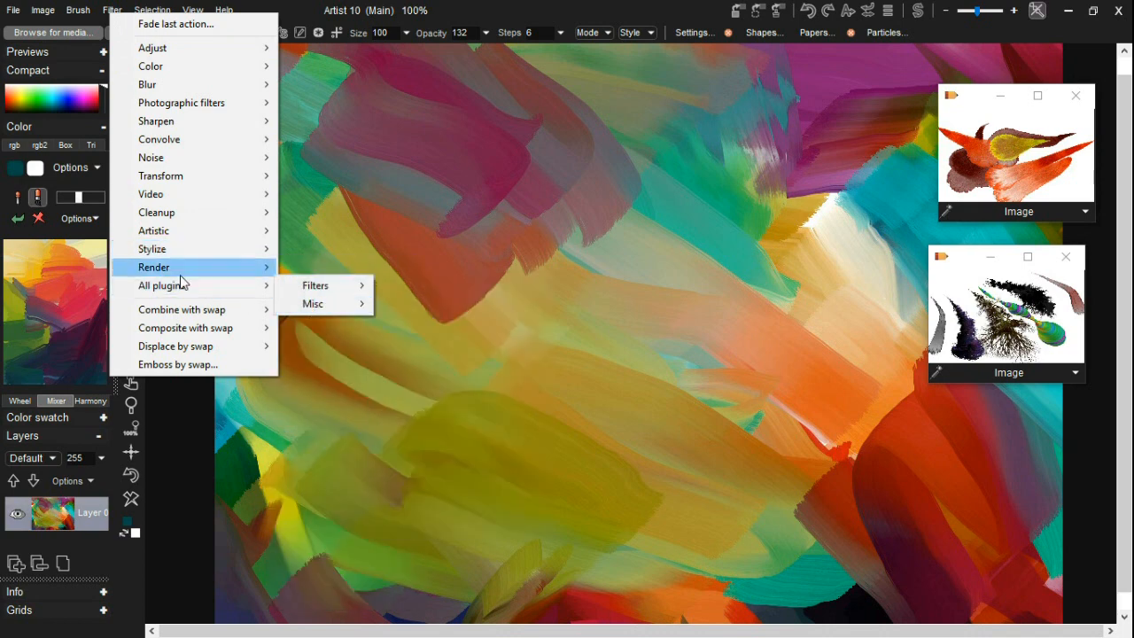
left_click(350, 25)
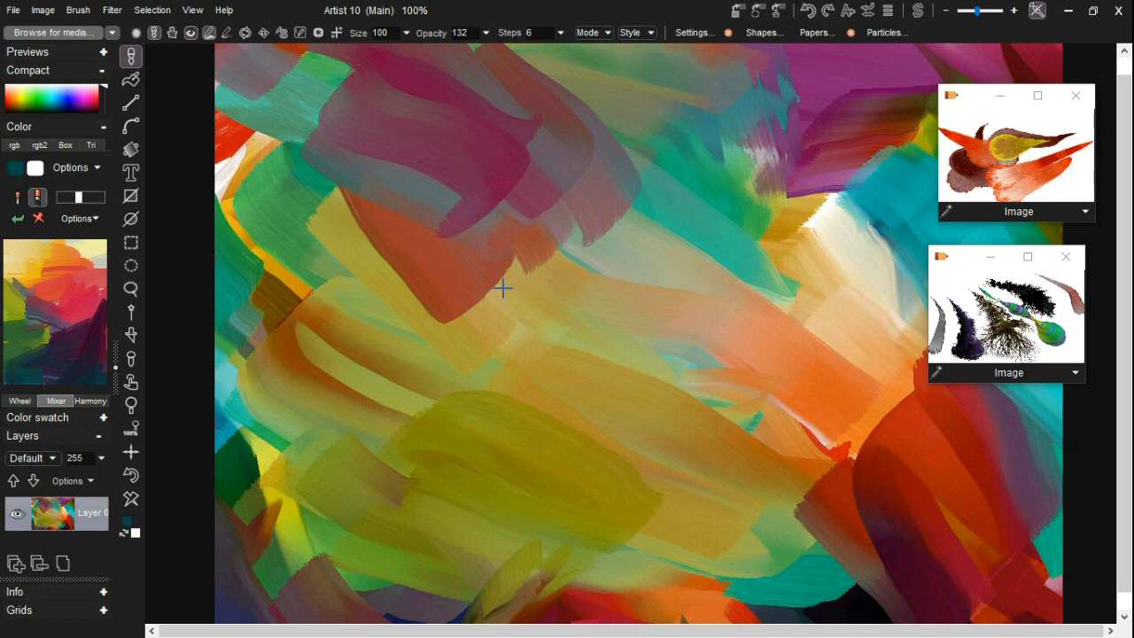
Load the Thick_and_buttery_flat bristle preset from the particle settings and paint broad dark teal strokes across the middle of the canvas
left_click(885, 35)
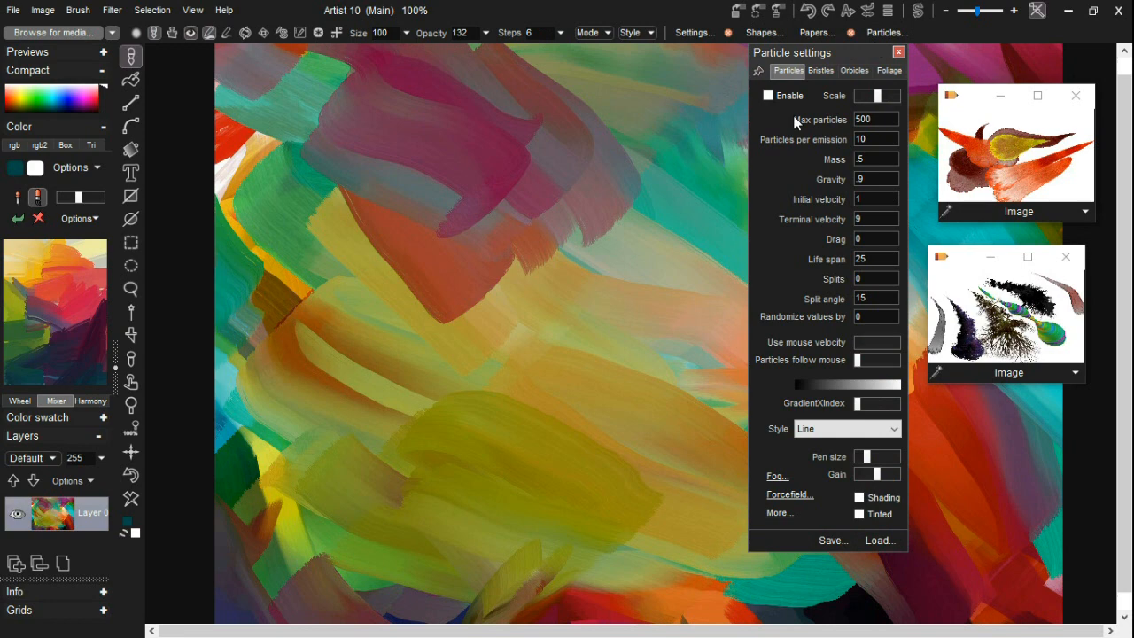
left_click(886, 71)
left_click(856, 70)
left_click(828, 72)
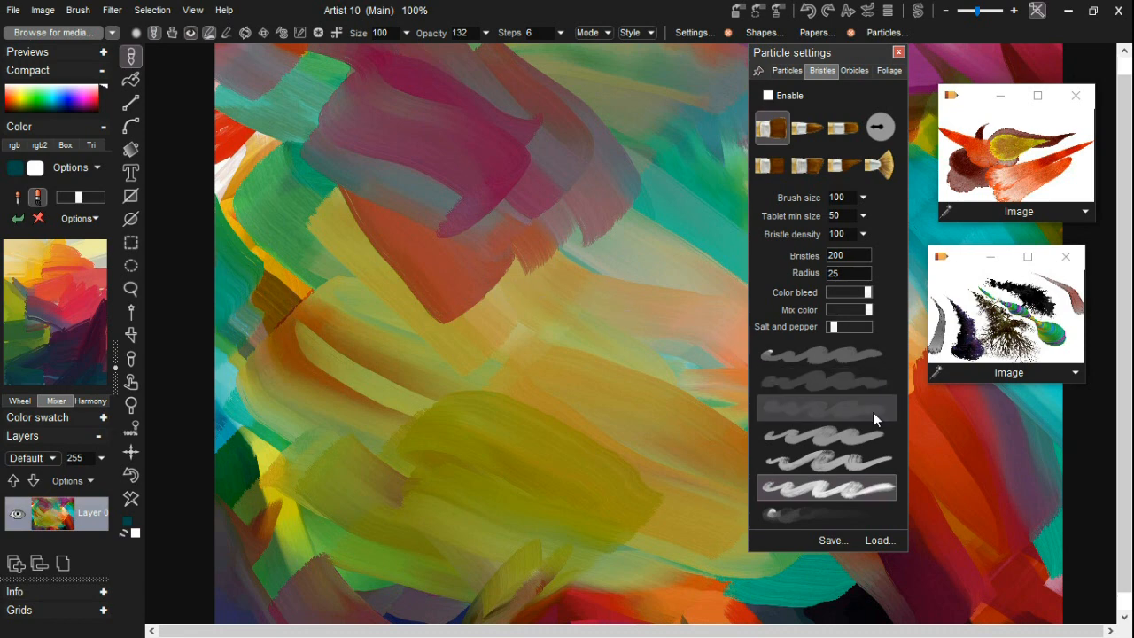
left_click(877, 540)
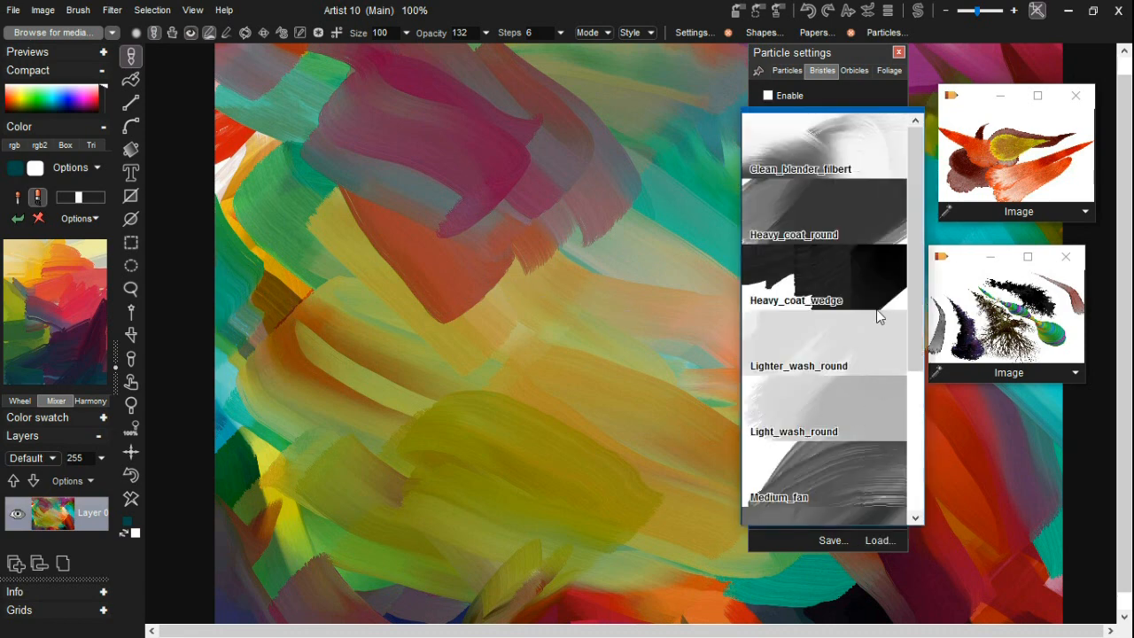
left_click_drag(919, 187, 924, 249)
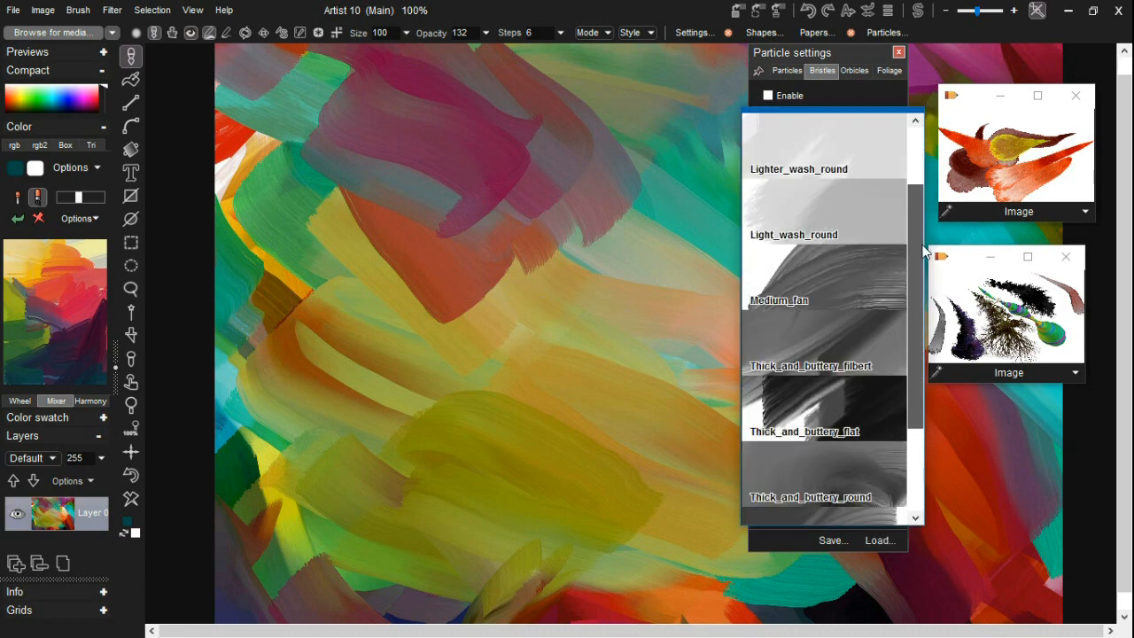
left_click(849, 416)
mouse_move(660, 319)
left_mouse_down()
mouse_move(595, 328)
mouse_move(431, 293)
mouse_move(376, 357)
mouse_move(516, 427)
left_mouse_up()
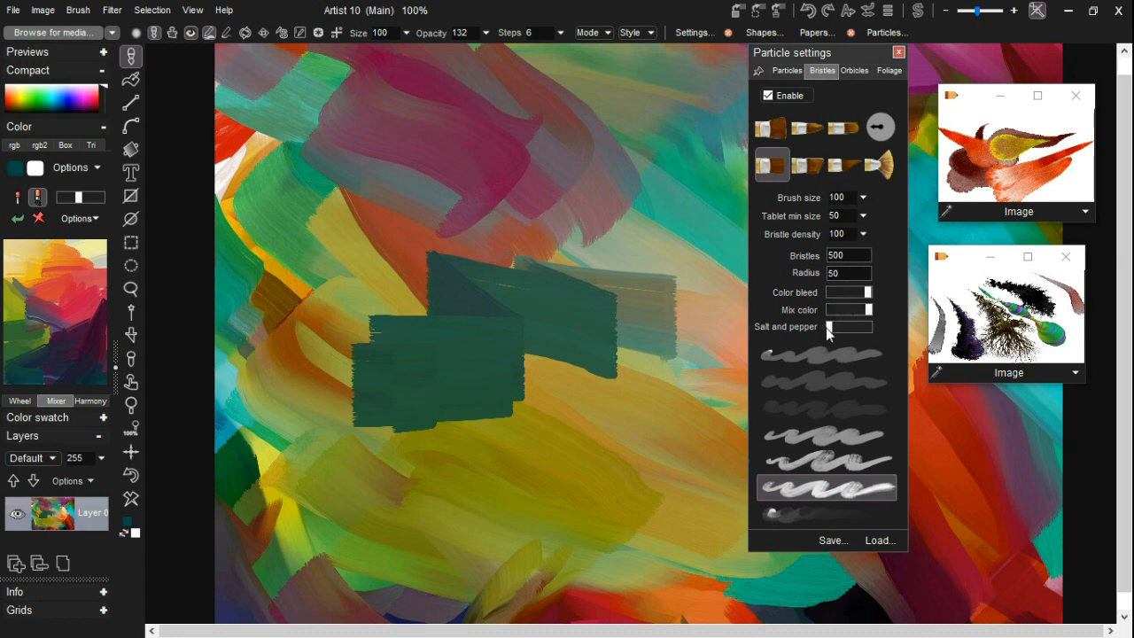
Raise the bristle brush's salt and pepper amount slightly and paint streaky dark teal strokes below and above the existing ones
left_click_drag(828, 330, 845, 332)
mouse_move(644, 380)
left_mouse_down()
mouse_move(508, 425)
mouse_move(583, 425)
mouse_move(572, 468)
mouse_move(389, 512)
left_mouse_up()
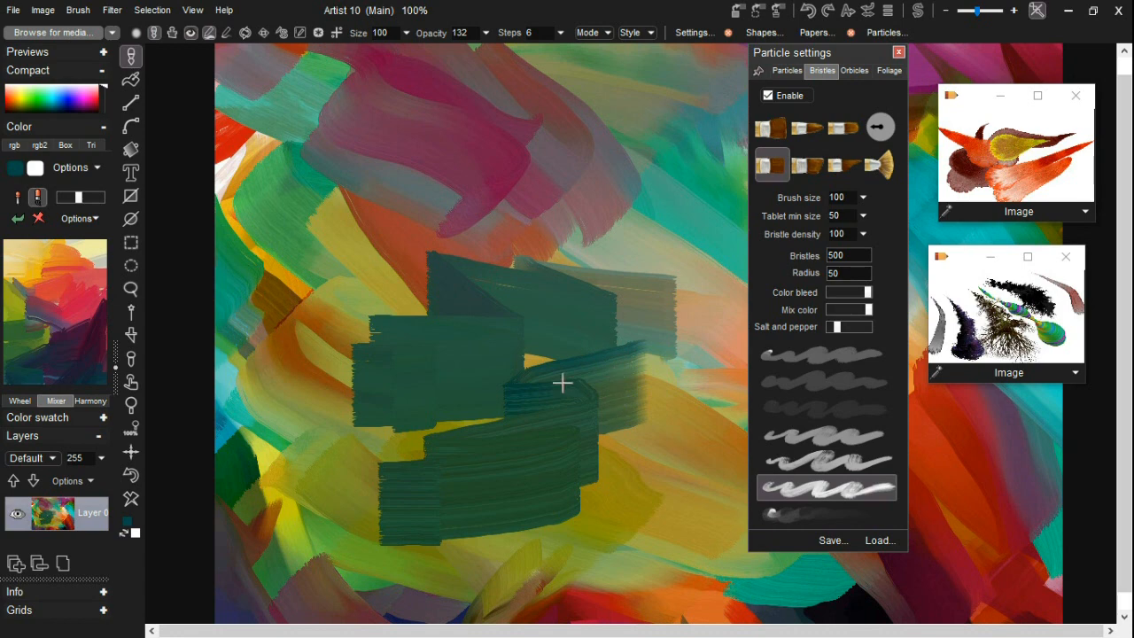
mouse_move(665, 177)
left_mouse_down()
mouse_move(532, 240)
mouse_move(403, 266)
mouse_move(355, 355)
left_mouse_up()
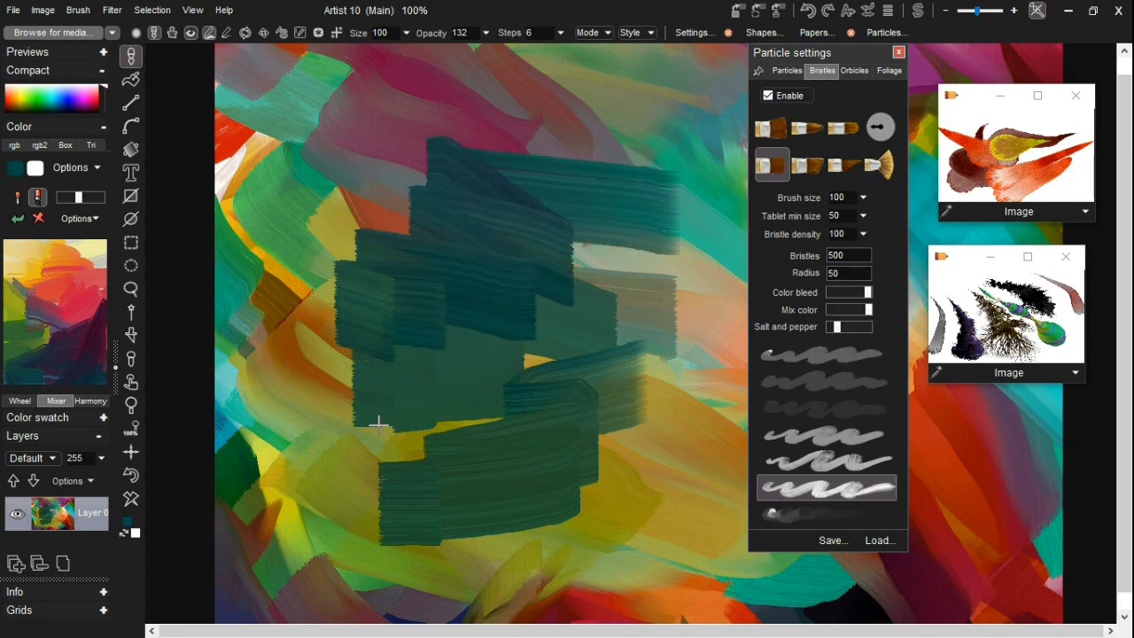
left_click(880, 539)
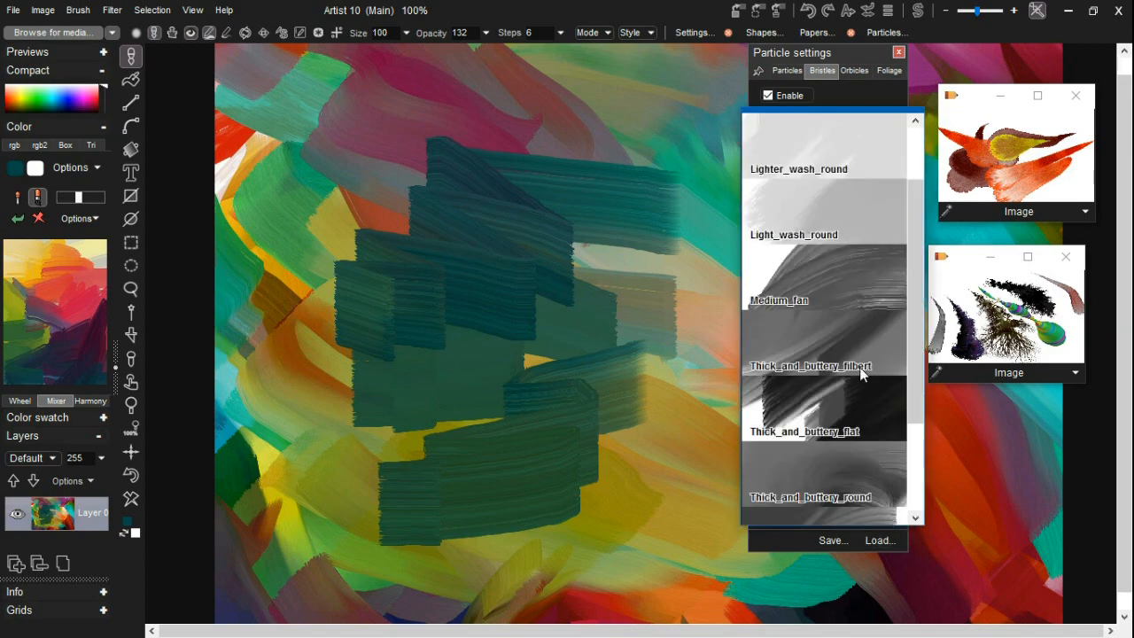
mouse_move(917, 190)
left_mouse_down()
mouse_move(922, 278)
mouse_move(910, 186)
mouse_move(918, 285)
mouse_move(910, 186)
left_mouse_up()
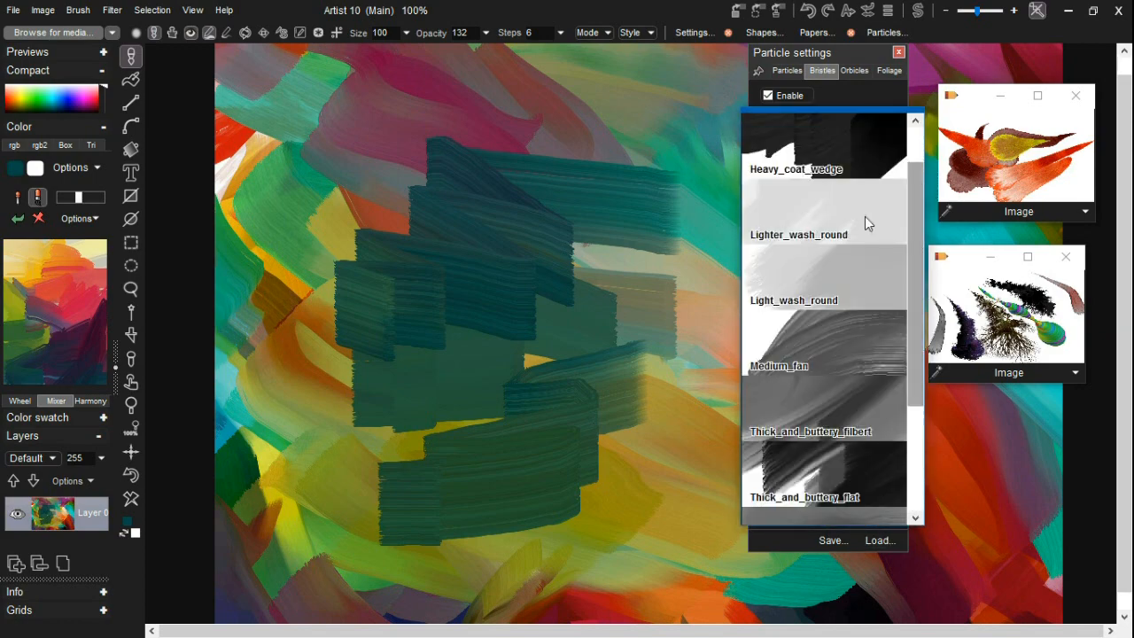
left_click(474, 11)
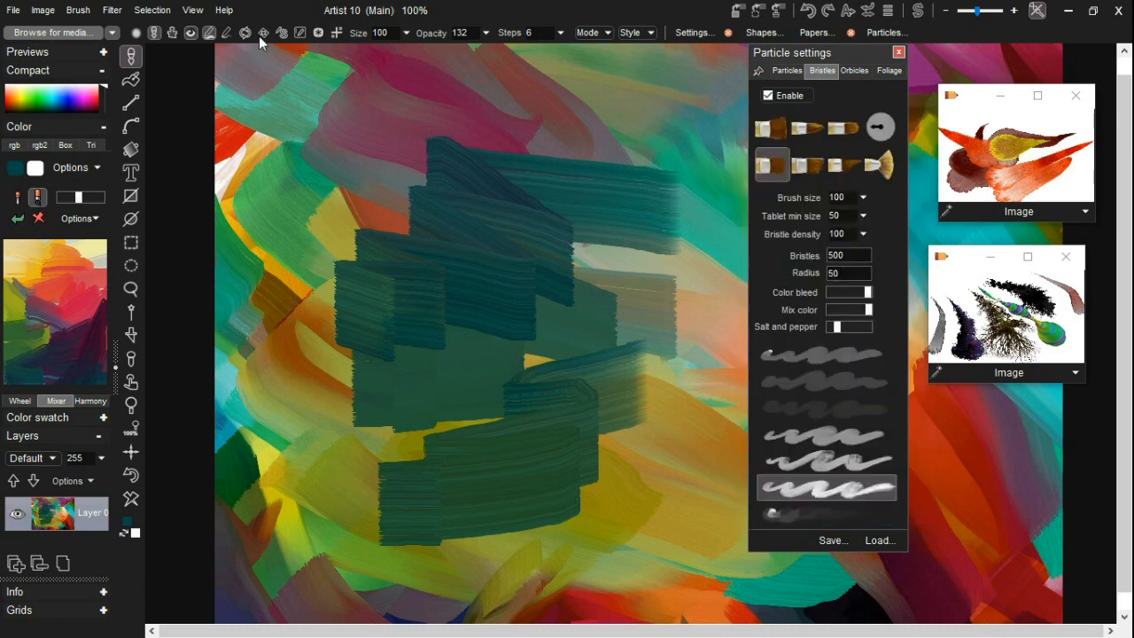
Look through the Watercolor, Particles, Bristles, Orbicles and Foliage categories in the media browser
left_click(29, 37)
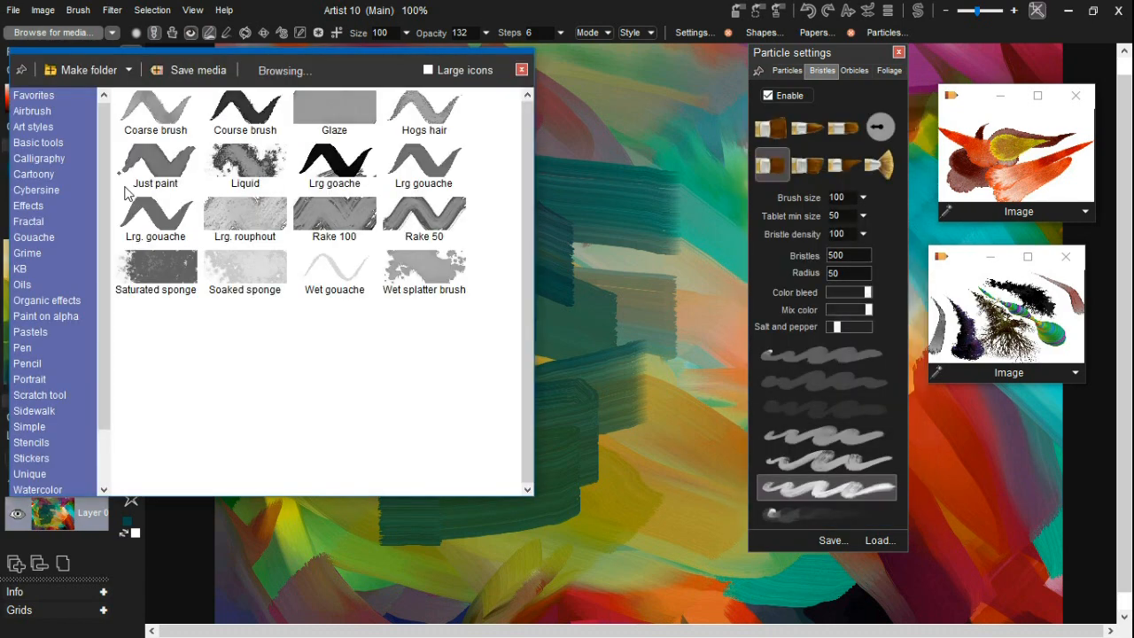
left_click_drag(282, 64, 341, 66)
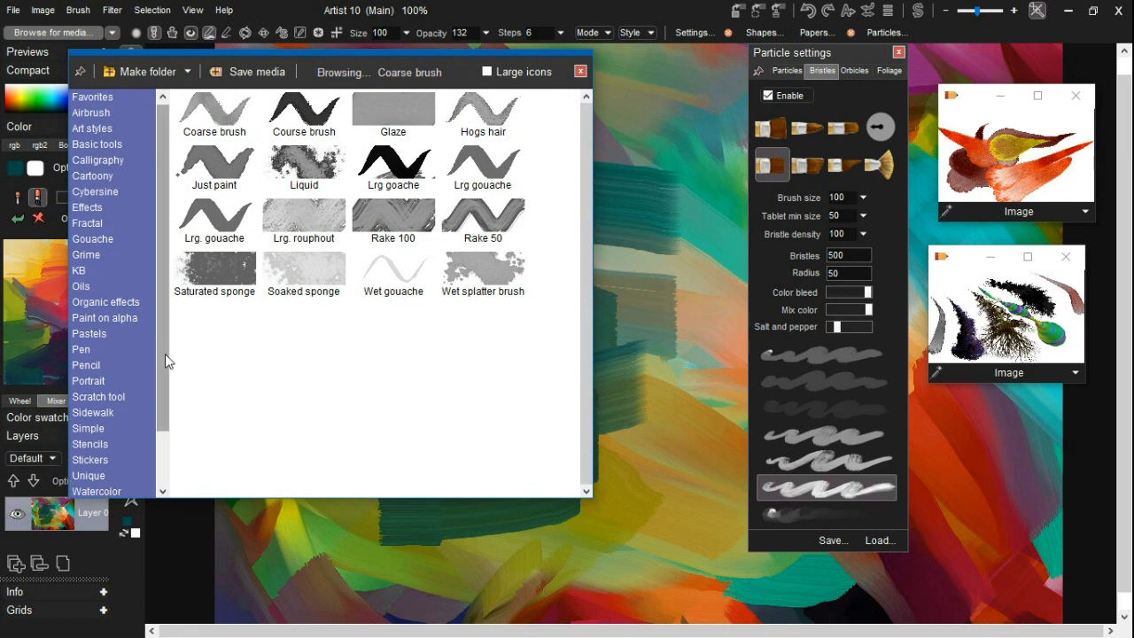
left_click_drag(165, 354, 168, 443)
left_click(97, 424)
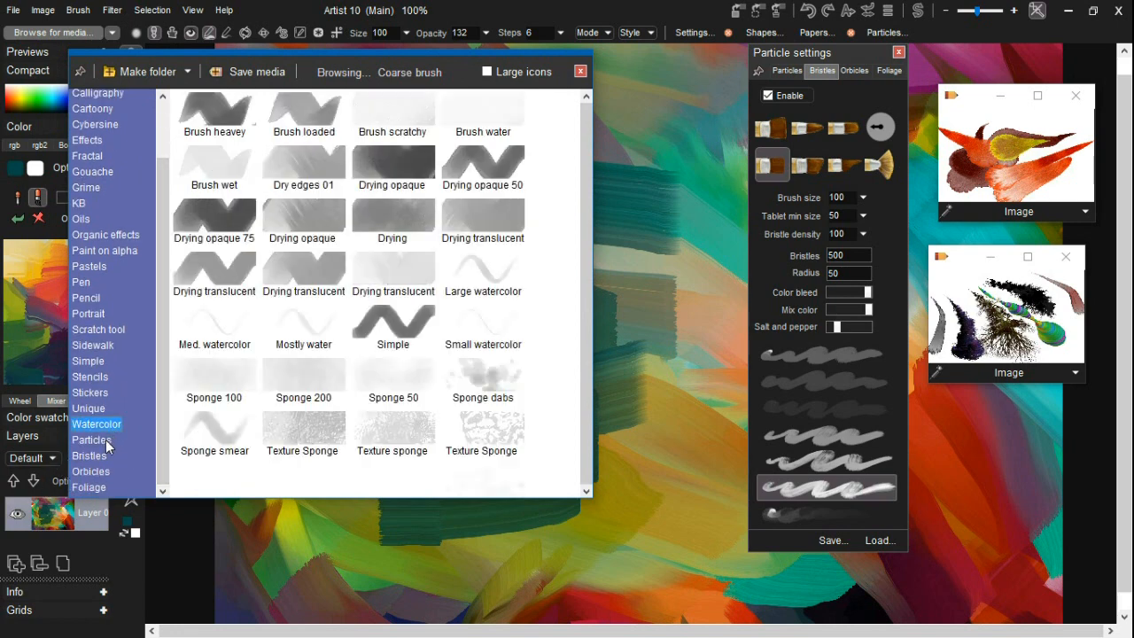
left_click(99, 440)
left_click(90, 456)
left_click(91, 472)
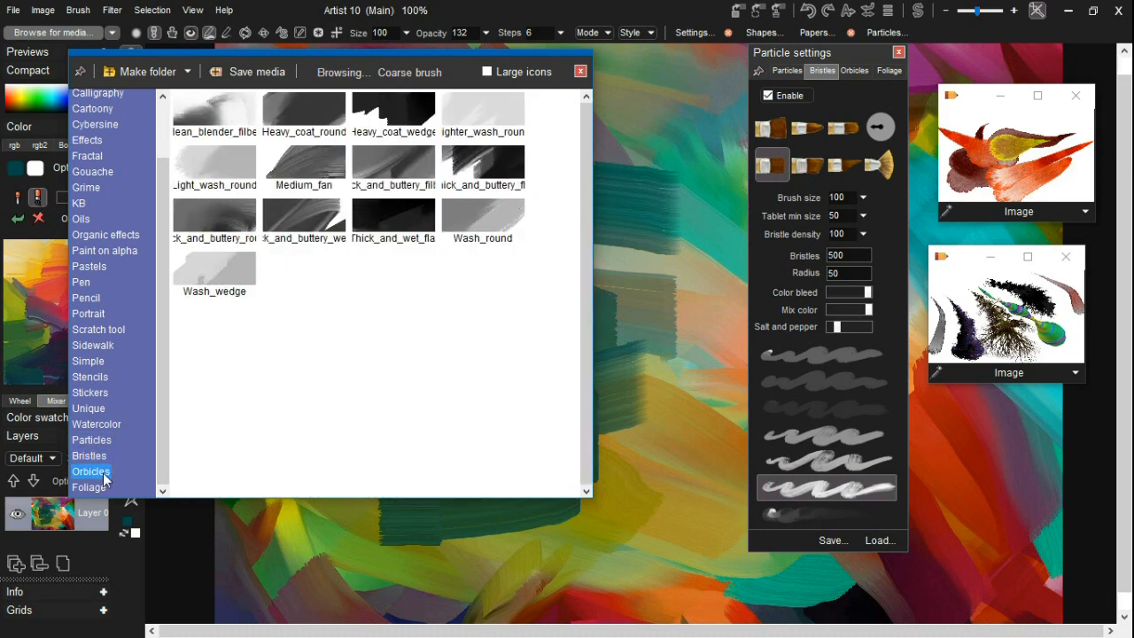
left_click(97, 488)
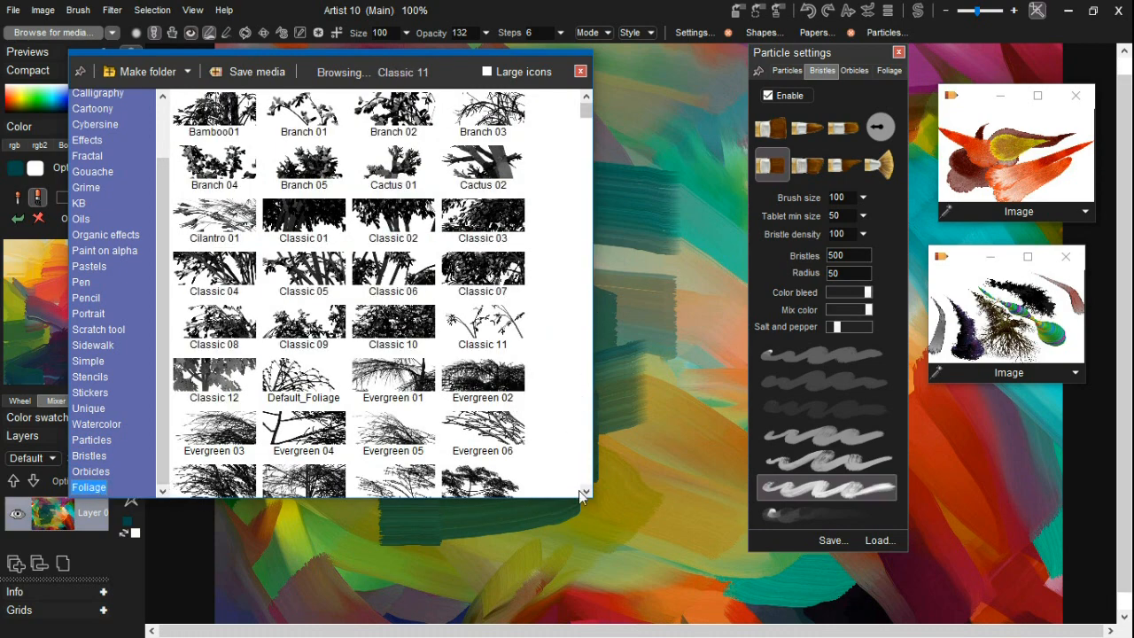
Cover the canvas with splatters using the audio-driven Sound_Splatter01 particle brush and close the audio meter
left_click(92, 471)
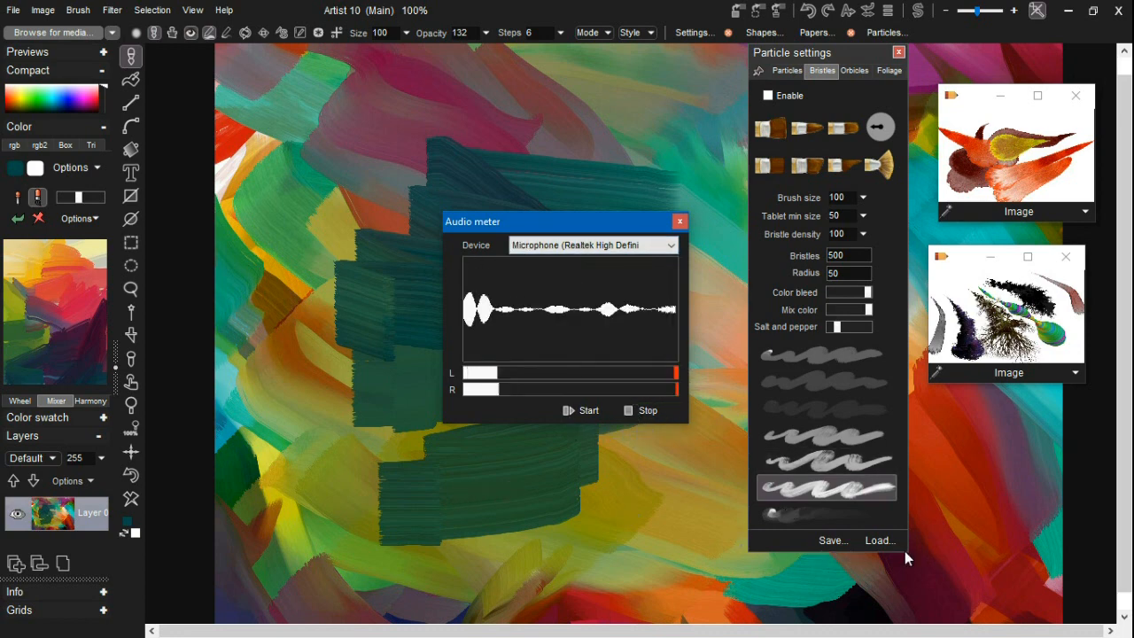
left_click(78, 33)
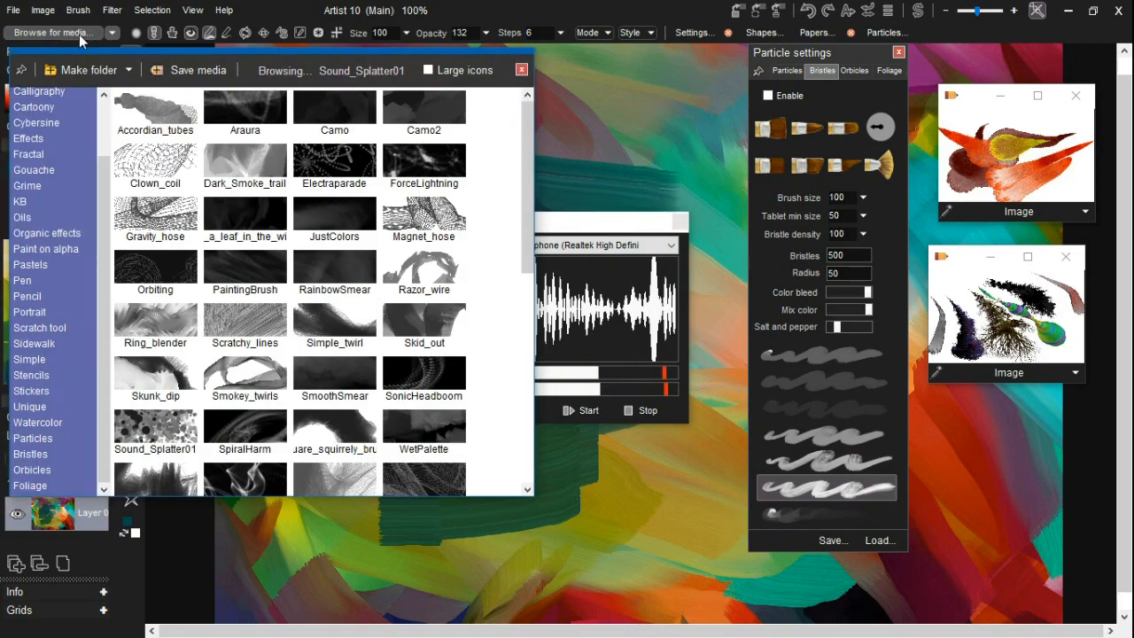
mouse_move(650, 146)
left_mouse_down()
mouse_move(557, 155)
mouse_move(638, 133)
mouse_move(519, 479)
mouse_move(620, 568)
left_mouse_up()
left_click(521, 70)
mouse_move(367, 183)
left_mouse_down()
mouse_move(365, 332)
mouse_move(427, 341)
mouse_move(436, 366)
mouse_move(523, 213)
mouse_move(671, 147)
mouse_move(834, 165)
mouse_move(908, 357)
mouse_move(820, 479)
mouse_move(567, 467)
mouse_move(342, 499)
mouse_move(297, 294)
mouse_move(361, 171)
mouse_move(354, 415)
mouse_move(377, 434)
left_mouse_up()
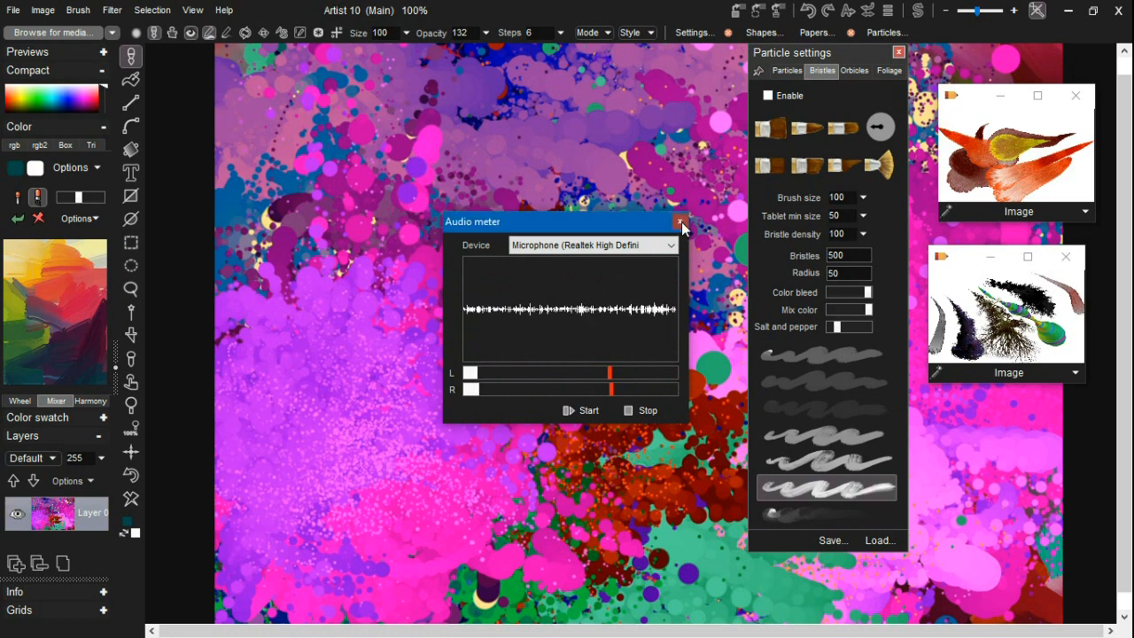
left_click(679, 221)
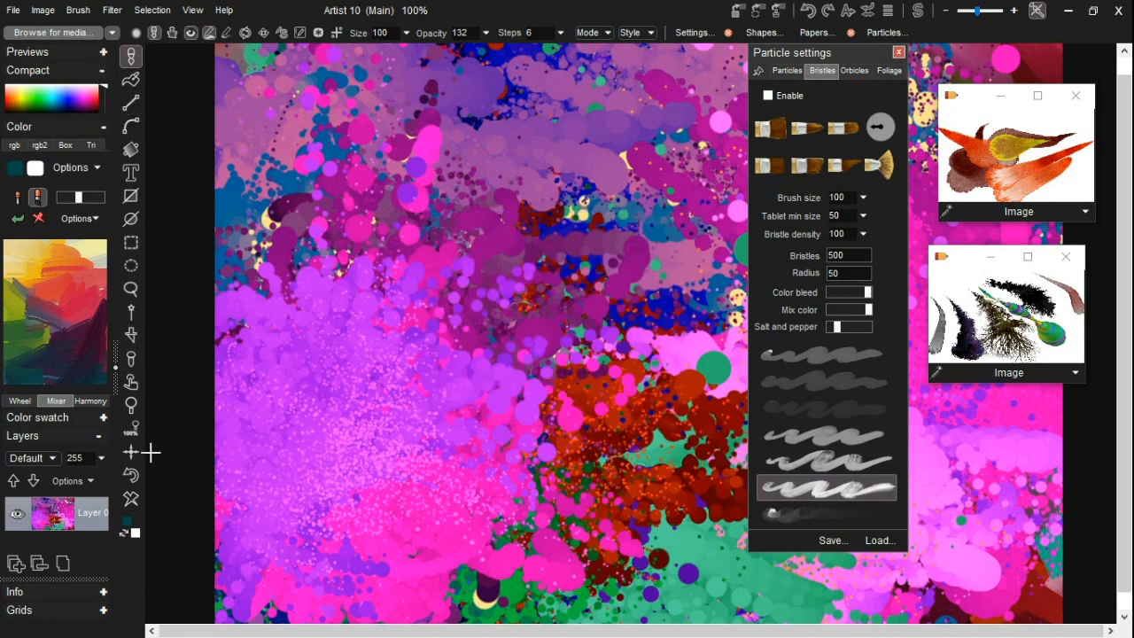
Clear the canvas, paint a red-flowered plant with a loaded foliage preset, and close the media browser
left_click(133, 499)
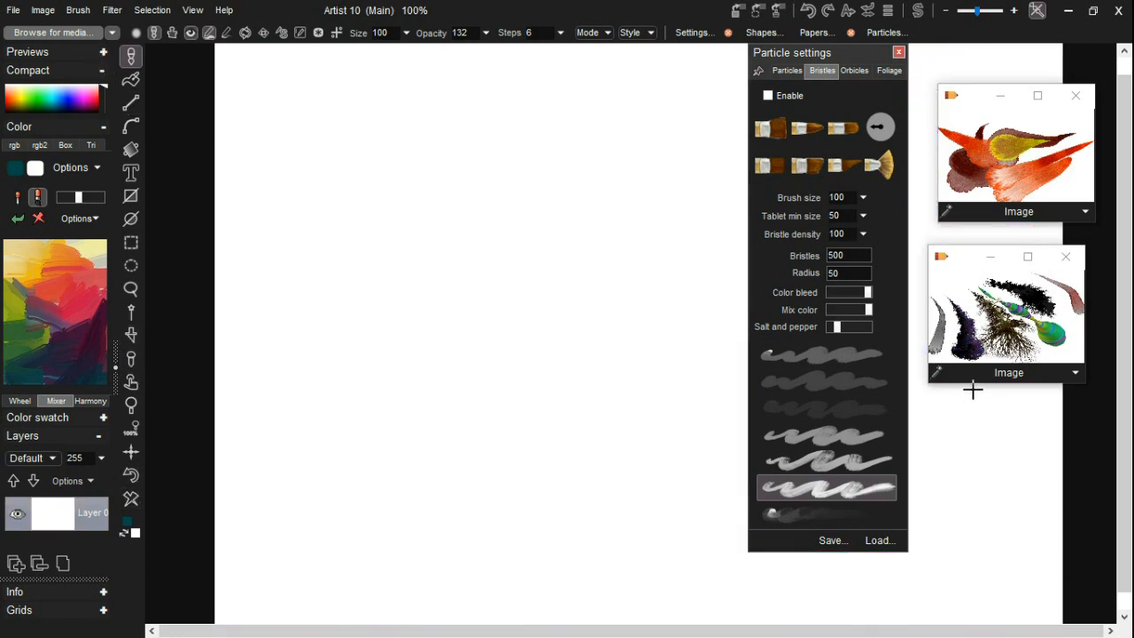
left_click(78, 32)
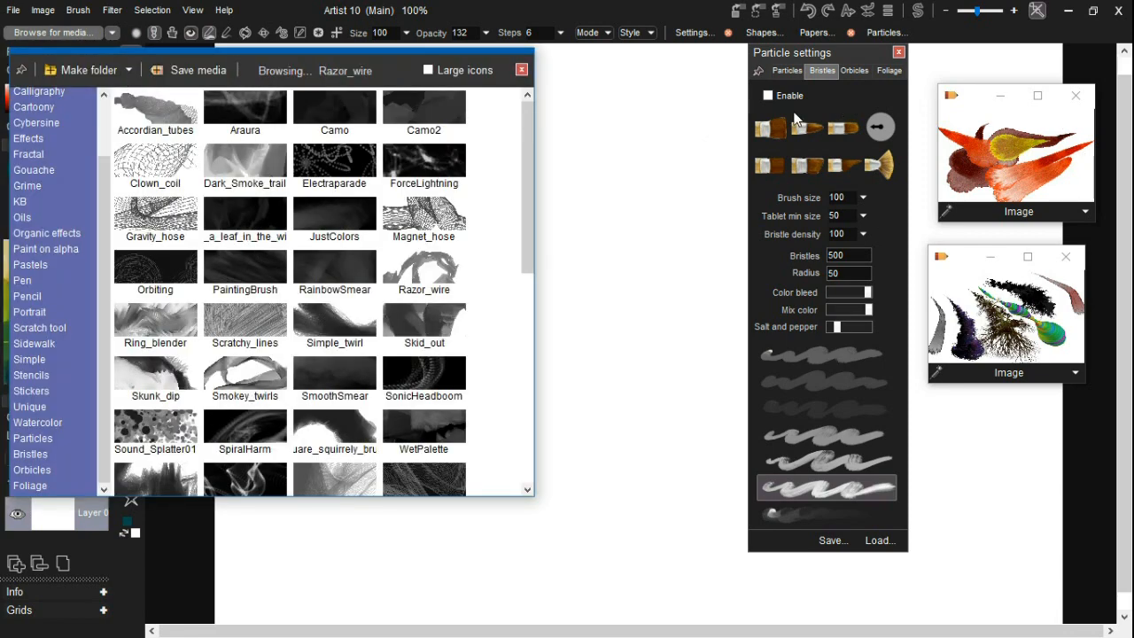
left_click(860, 72)
left_click(881, 71)
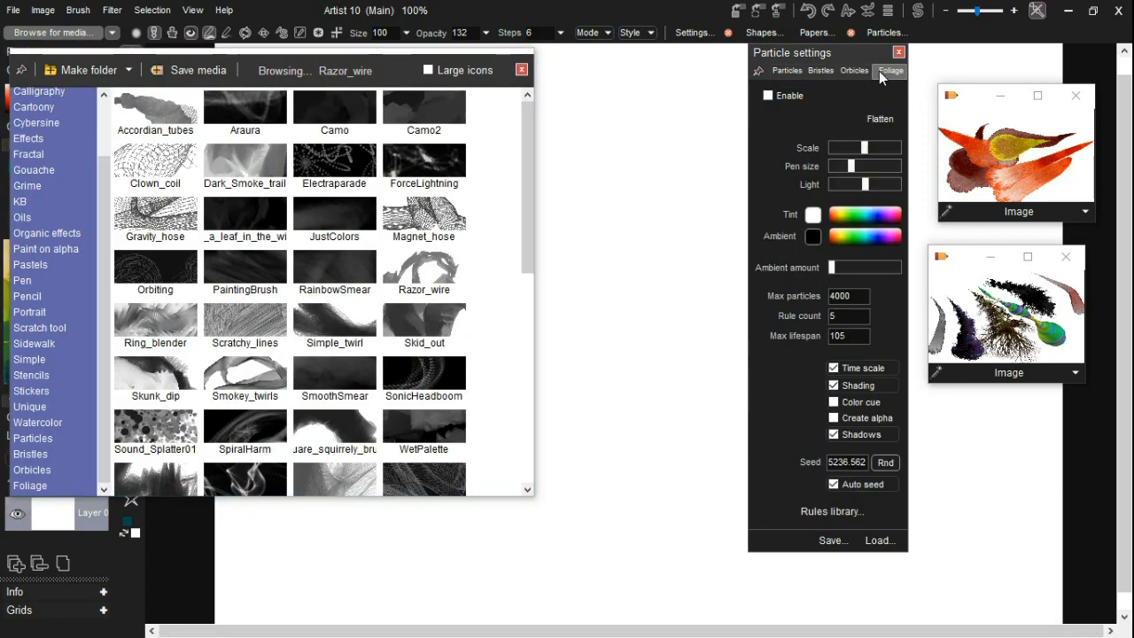
left_click(880, 541)
left_click_drag(907, 257, 930, 355)
left_click(867, 387)
left_click_drag(596, 427, 608, 326)
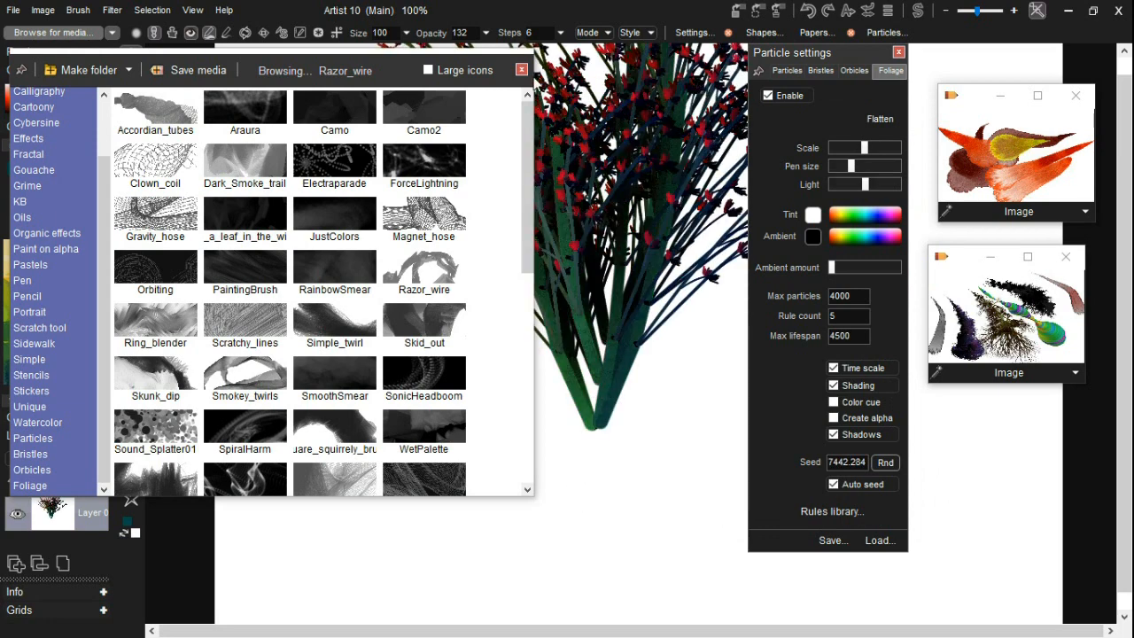
left_click(522, 70)
Clear the canvas and paint a dense cluster of overlapping red-flowered plants with the foliage brush
left_click(125, 484)
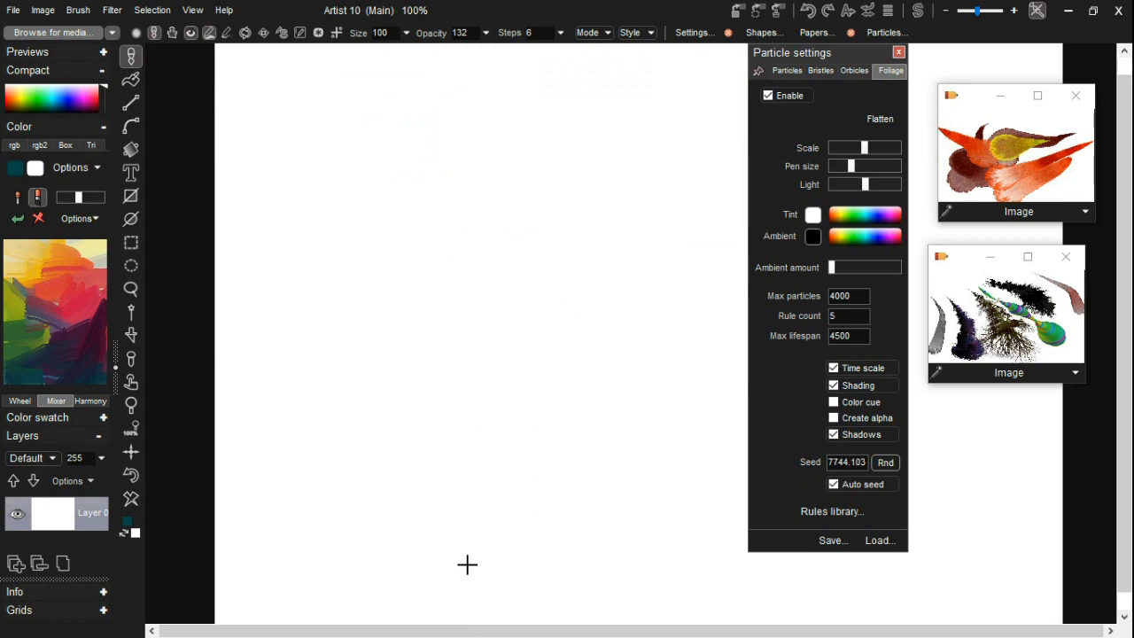
left_click_drag(485, 481, 560, 339)
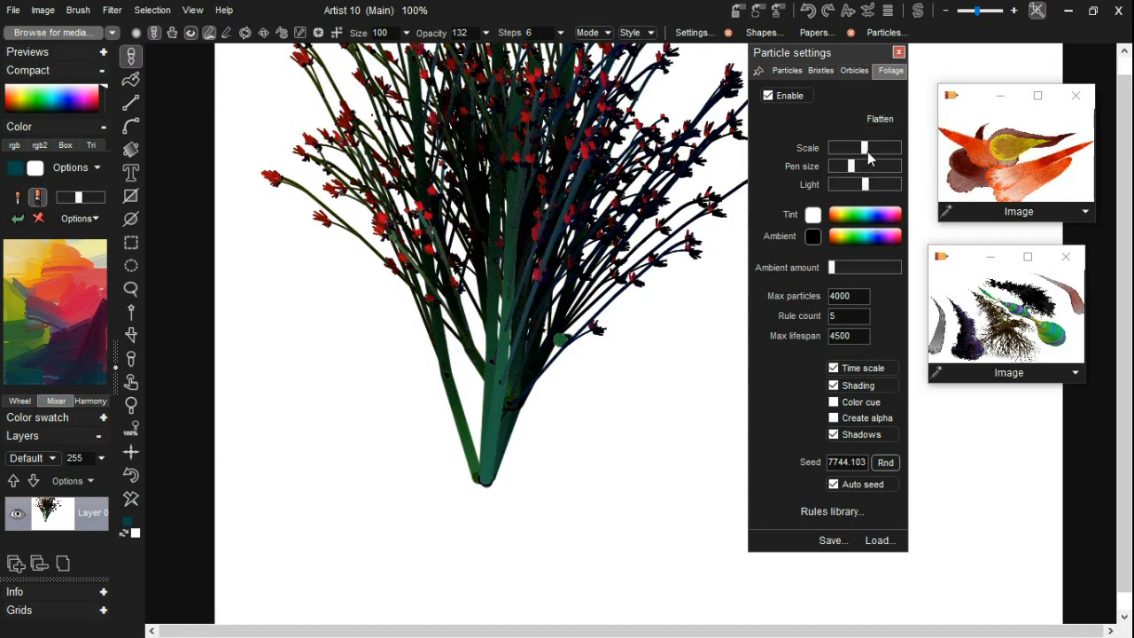
left_click_drag(595, 403, 590, 361)
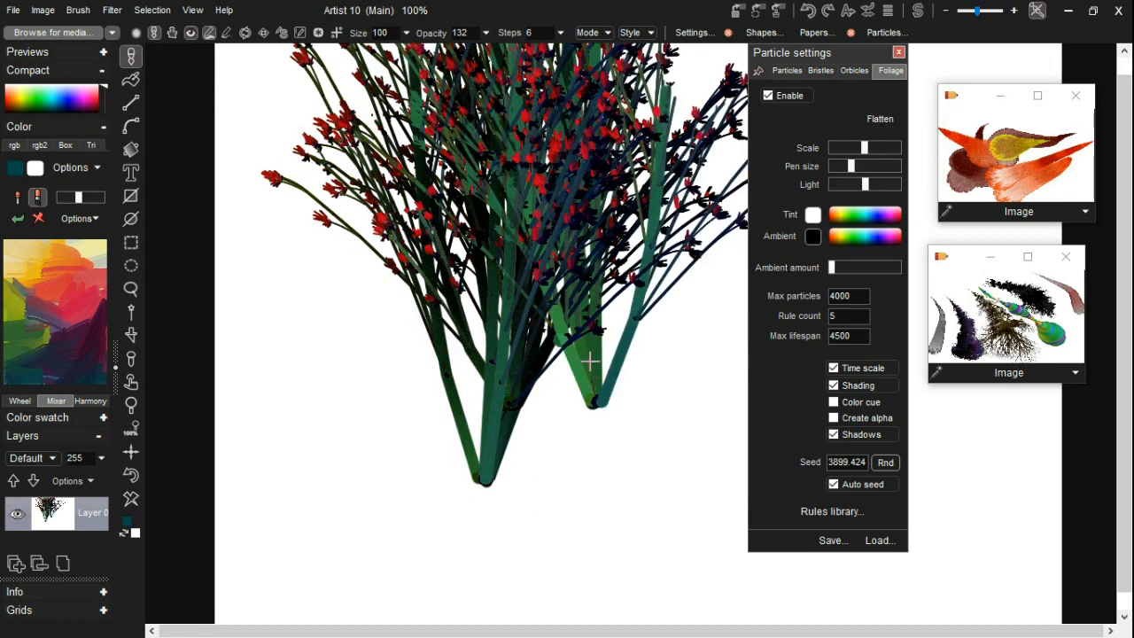
left_click_drag(625, 413, 626, 425)
left_click_drag(397, 492, 436, 392)
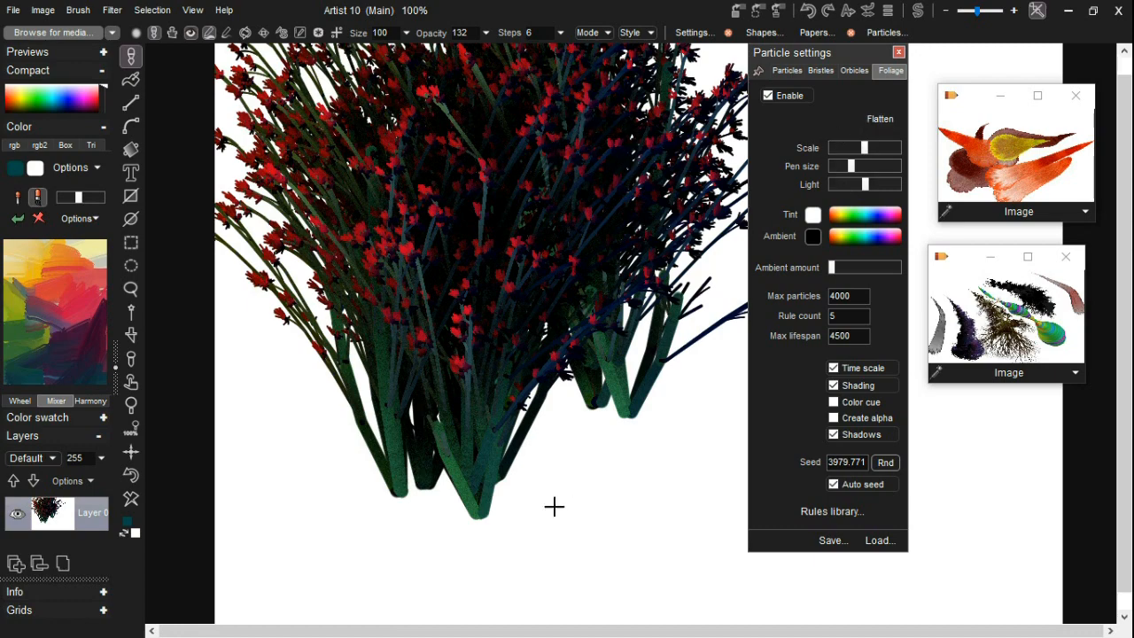
left_click_drag(556, 438, 513, 405)
mouse_move(536, 498)
left_mouse_down()
mouse_move(569, 483)
mouse_move(514, 487)
mouse_move(564, 513)
left_mouse_up()
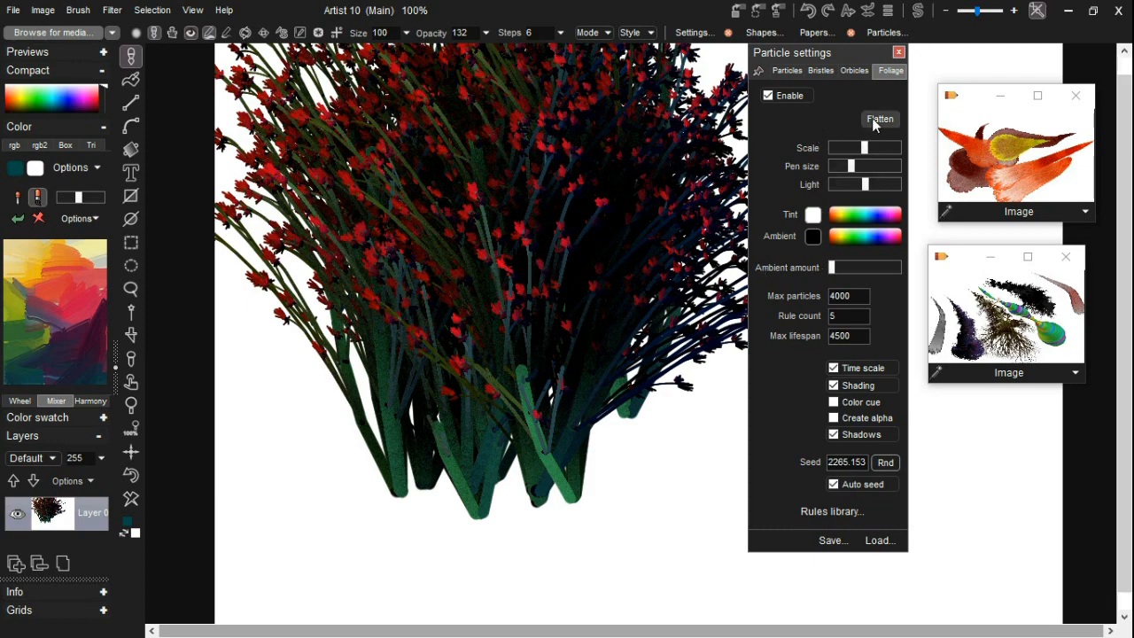
Reduce the foliage scale to a low setting and place one small plant beside the large cluster
left_click_drag(864, 147, 841, 148)
left_click(693, 459)
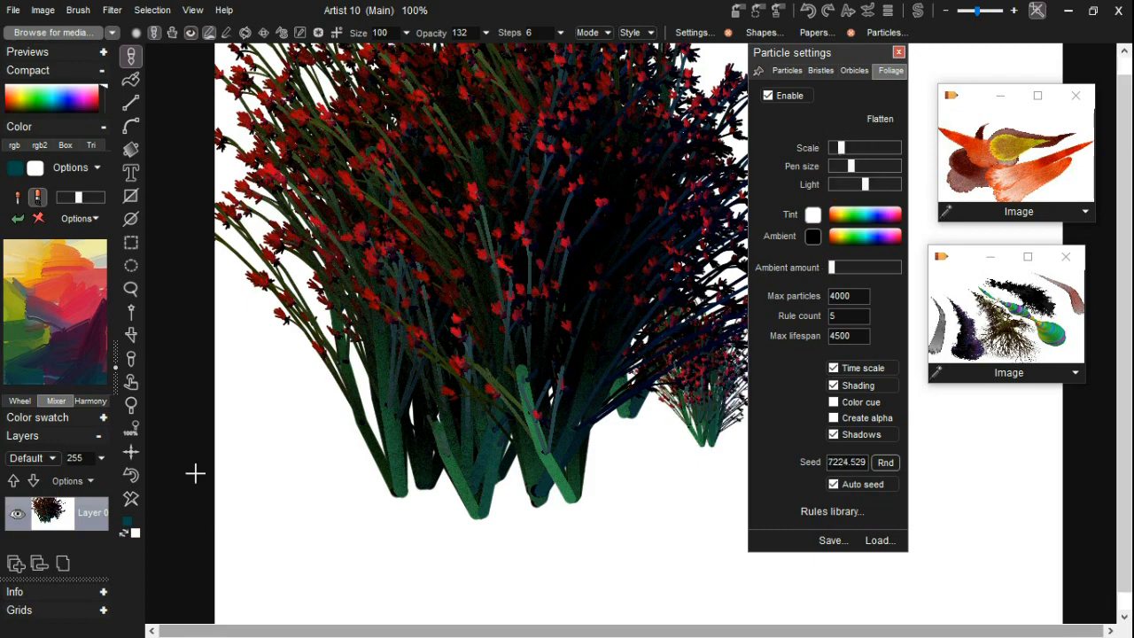
Clear all the foliage plants so the canvas is blank
left_click(132, 498)
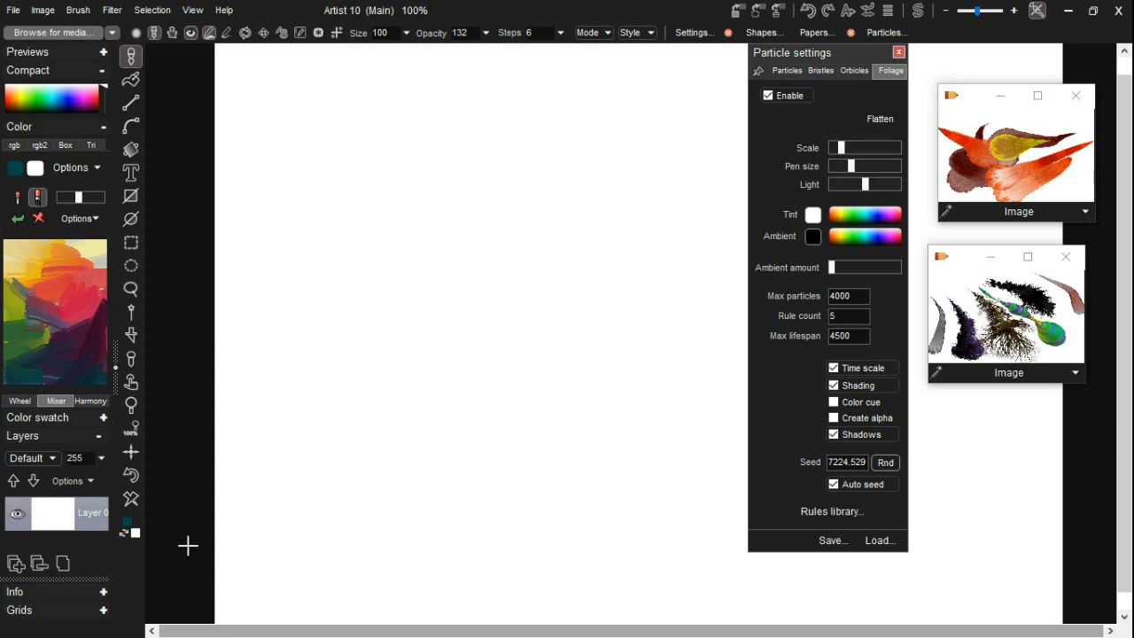
scroll(170, 551, "down", 1)
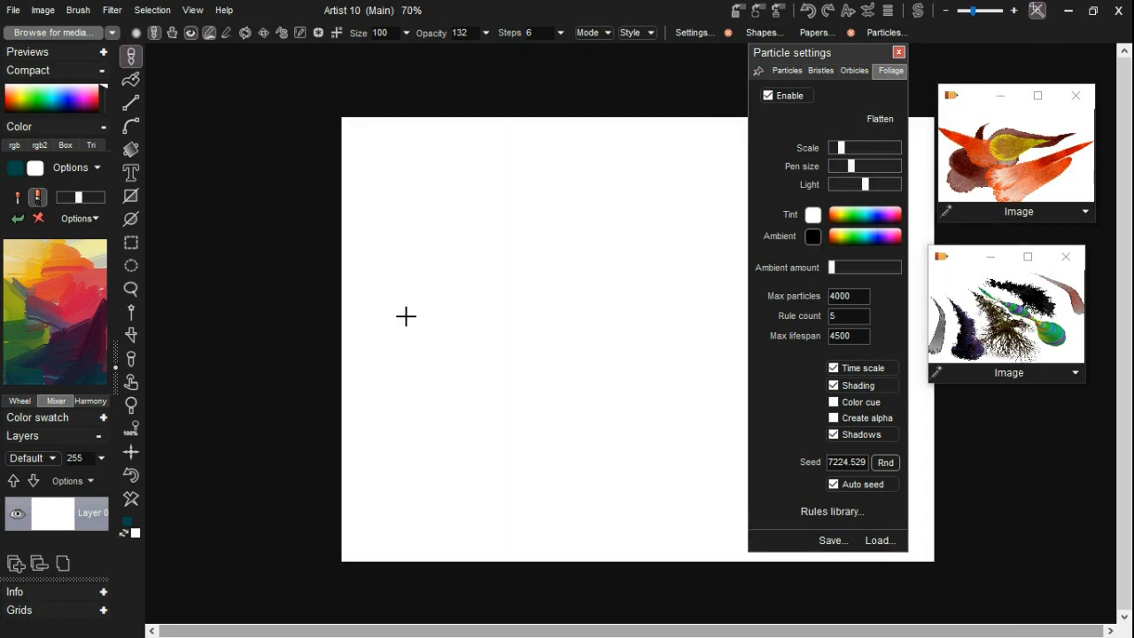
scroll(351, 343, "up", 1)
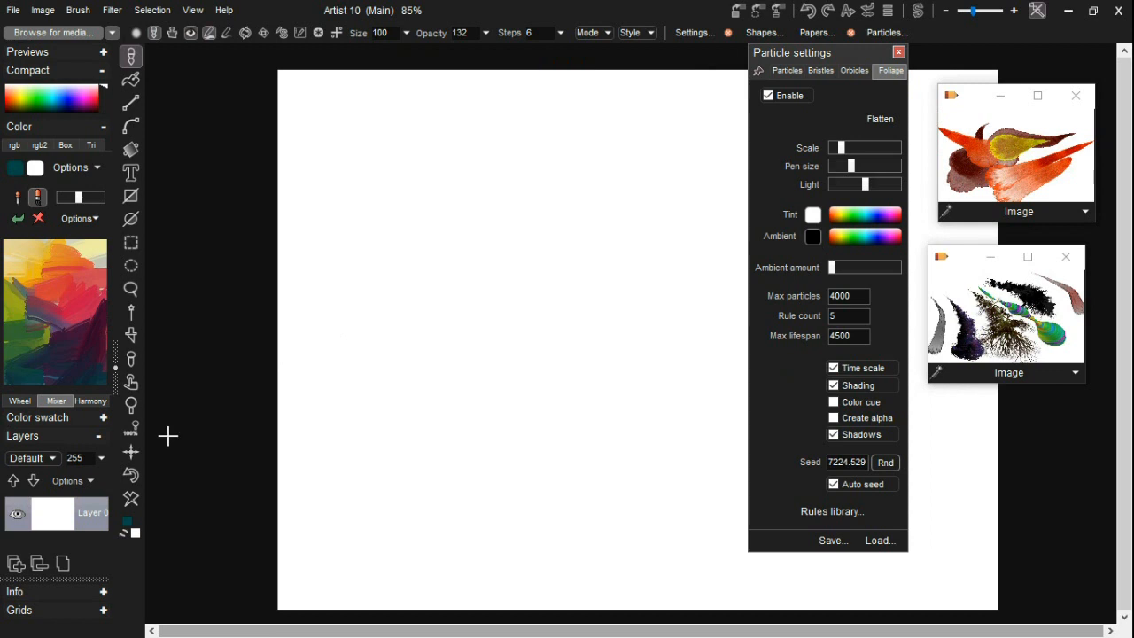
Expand the Grids section and bring its guide options into view
left_click(44, 618)
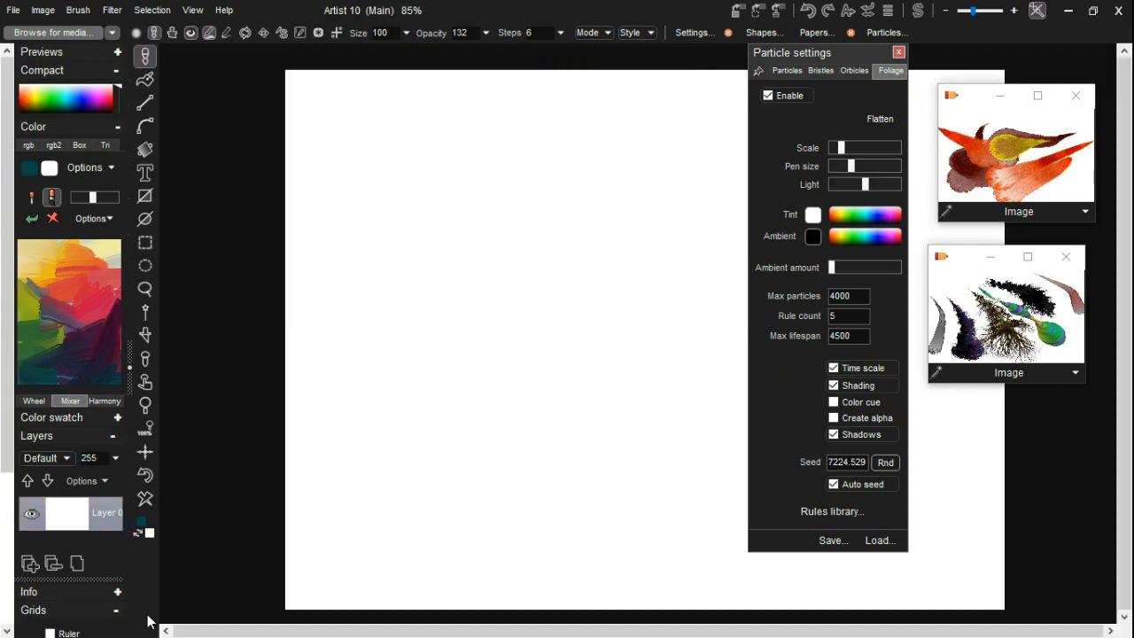
scroll(7, 355, "down", 1)
scroll(5, 355, "down", 4)
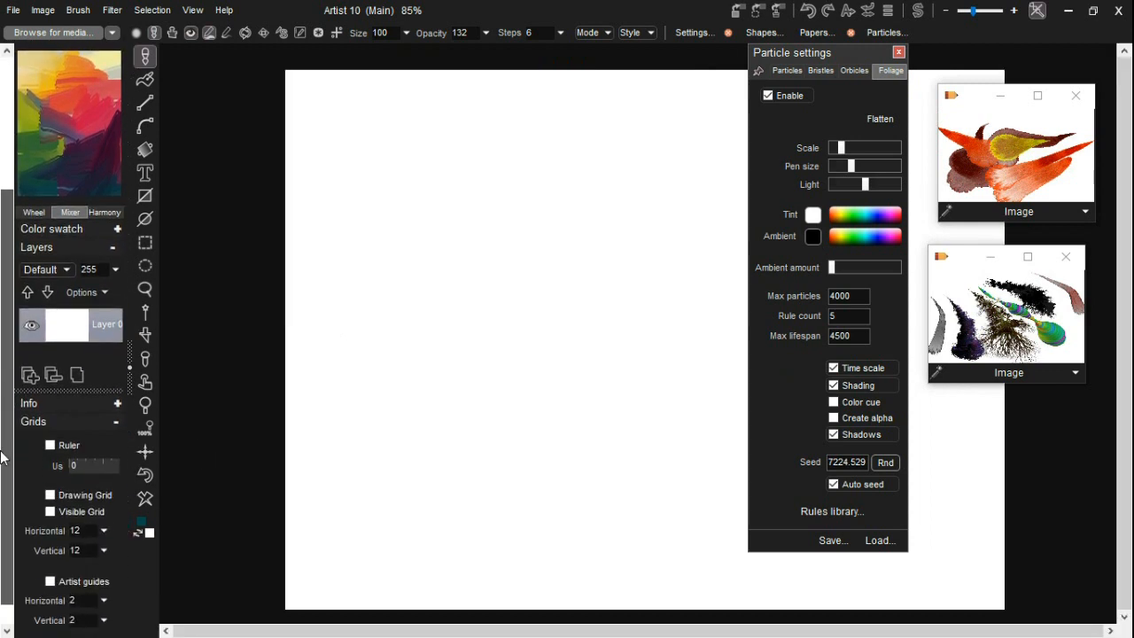
Fill the canvas with a vertical linear gradient running from black at the top to white at the bottom, using the black-to-white preset
left_click(150, 147)
left_click_drag(494, 262, 495, 535)
left_click(285, 33)
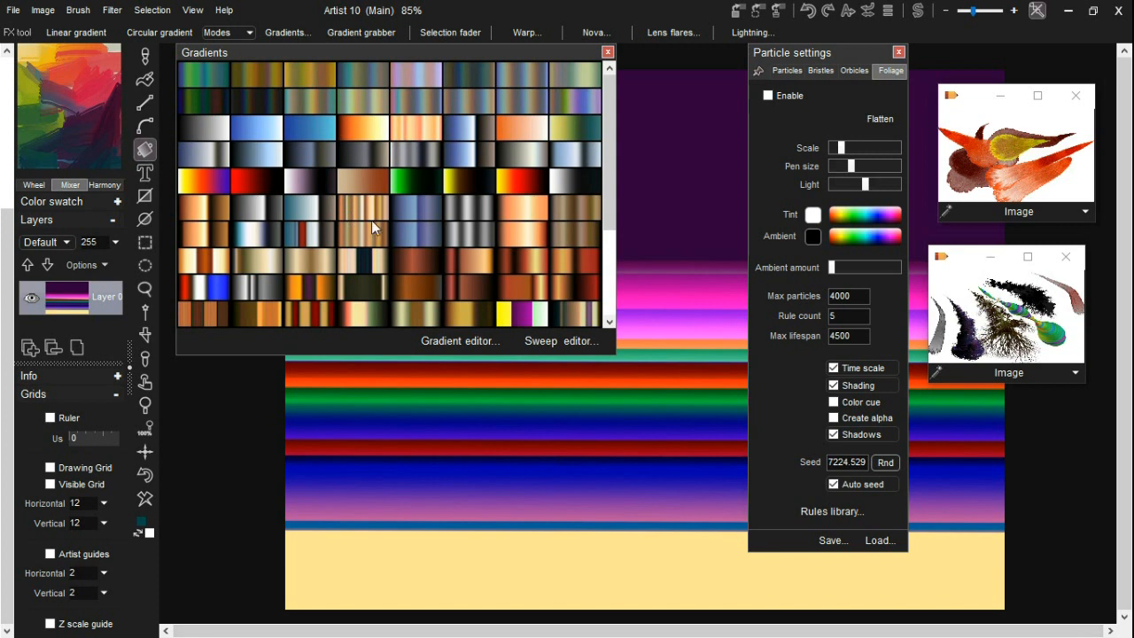
left_click(220, 133)
left_click_drag(471, 217, 476, 558)
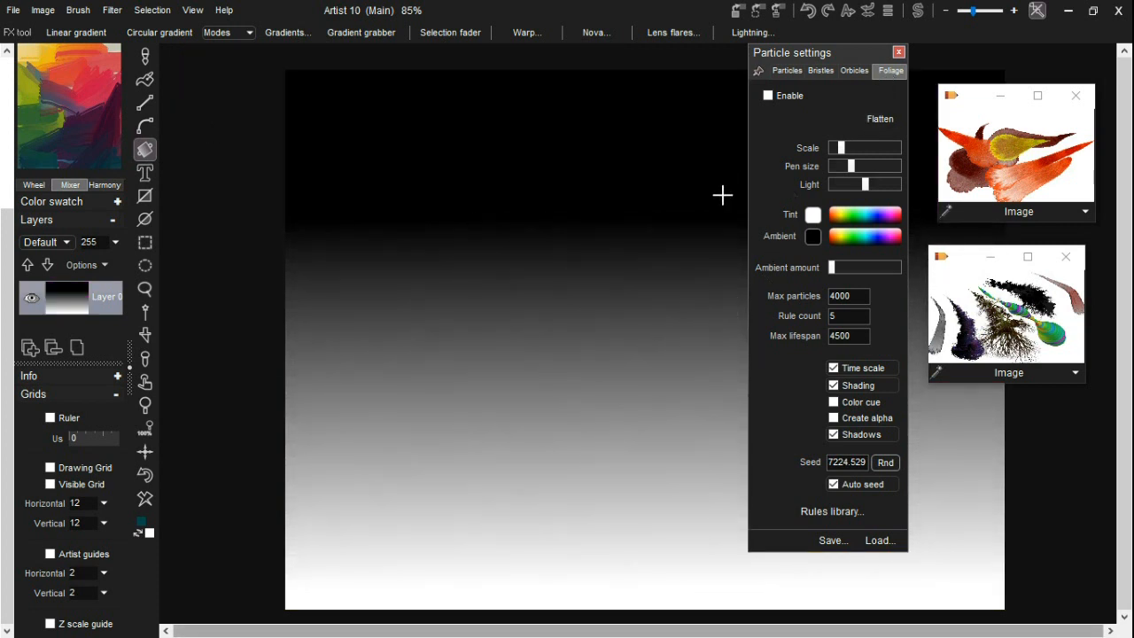
On the blank swap image, turn on the Z scale guide and foliage, and paint one small red-flowered plant in the lower left
left_click(922, 18)
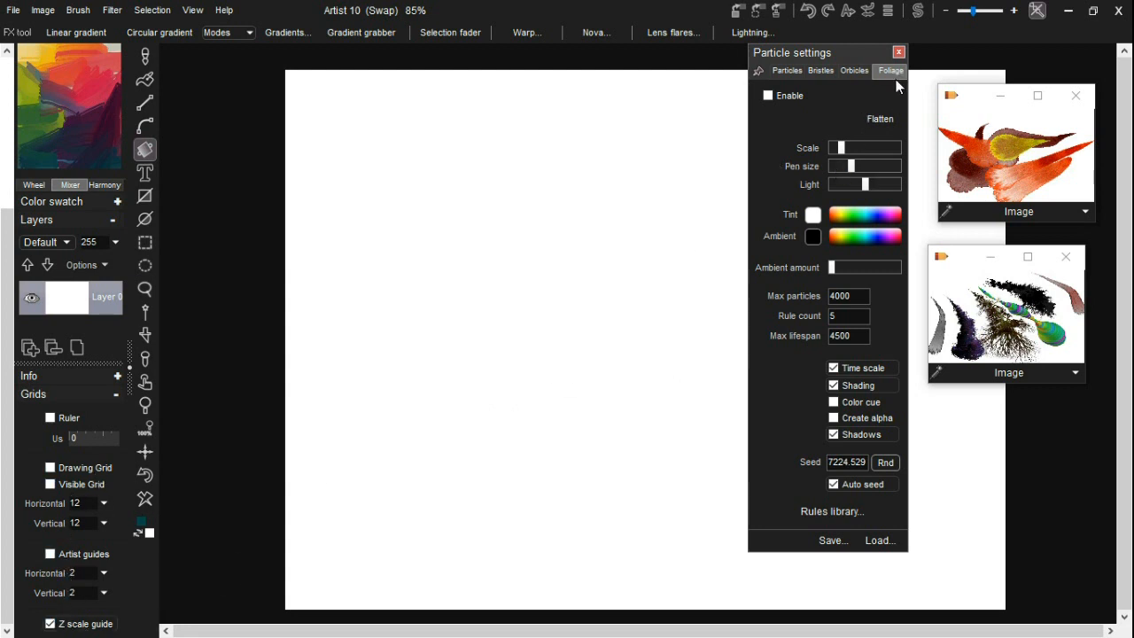
left_click(788, 96)
left_click(467, 543)
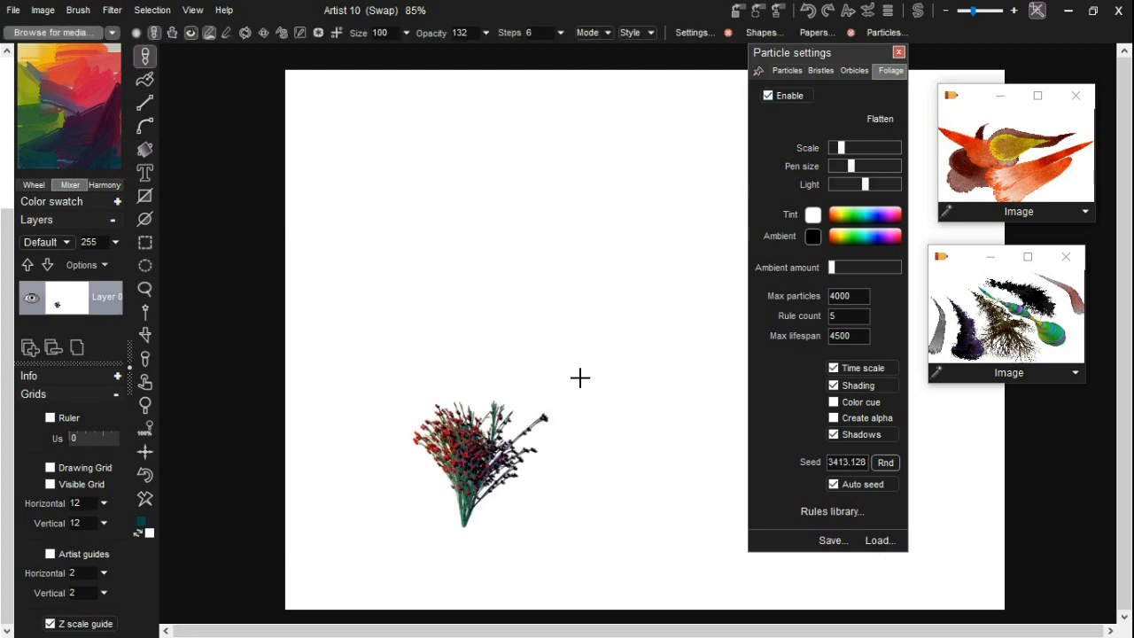
Raise the foliage scale to mid-range, clear the canvas, and paint plants at different heights so they shrink toward the top
left_click_drag(857, 152, 871, 152)
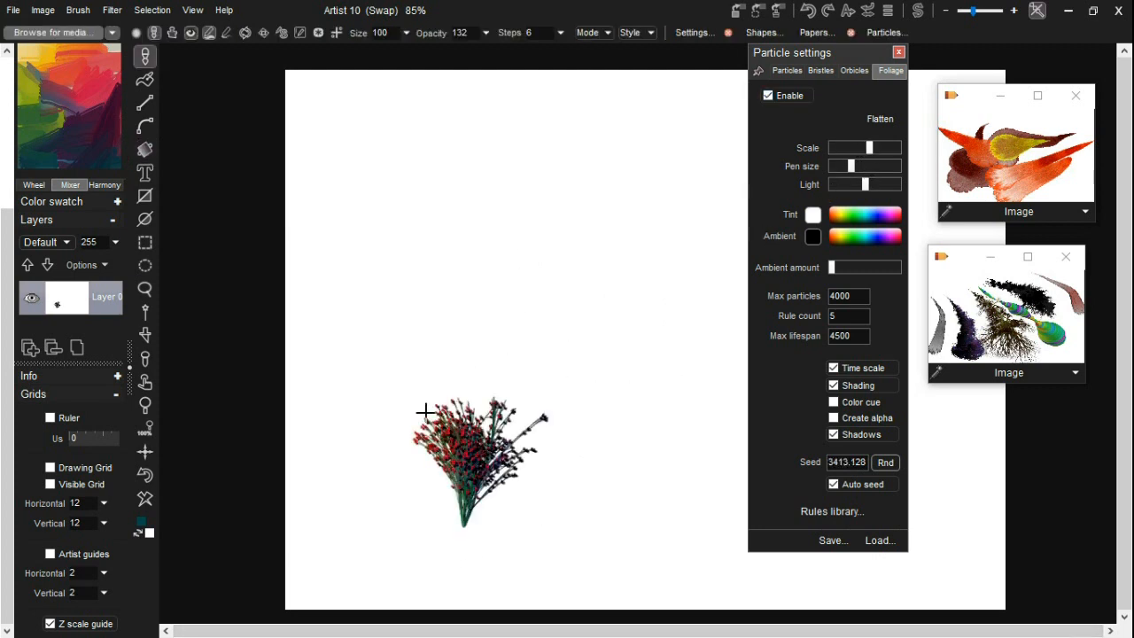
left_click(144, 499)
left_click(506, 544)
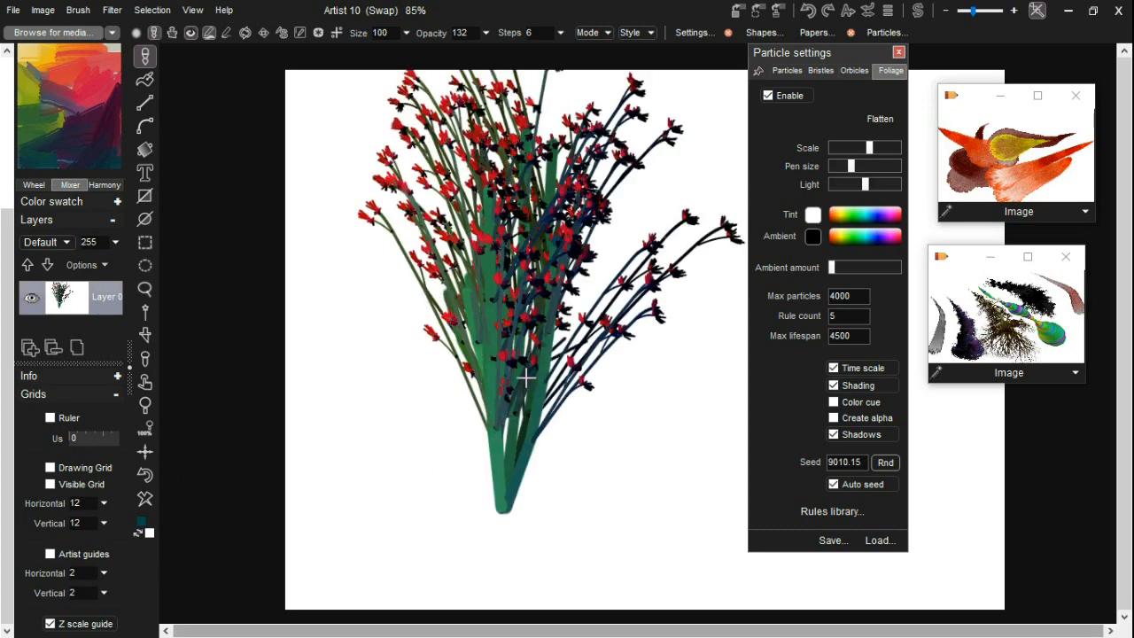
left_click(401, 427)
left_click(342, 372)
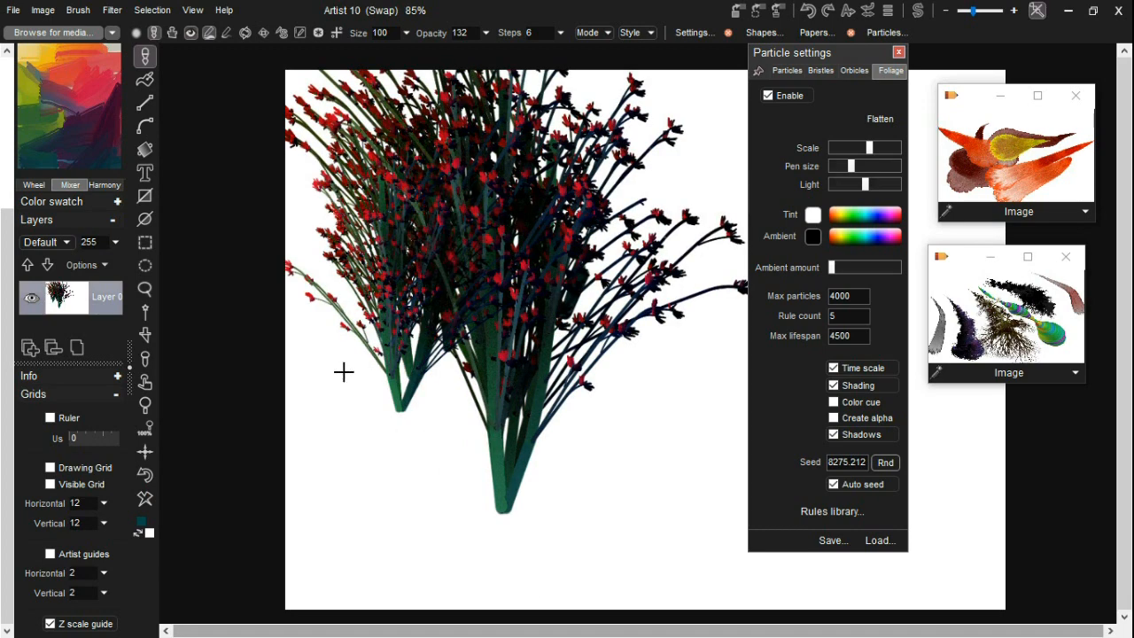
left_click(663, 326)
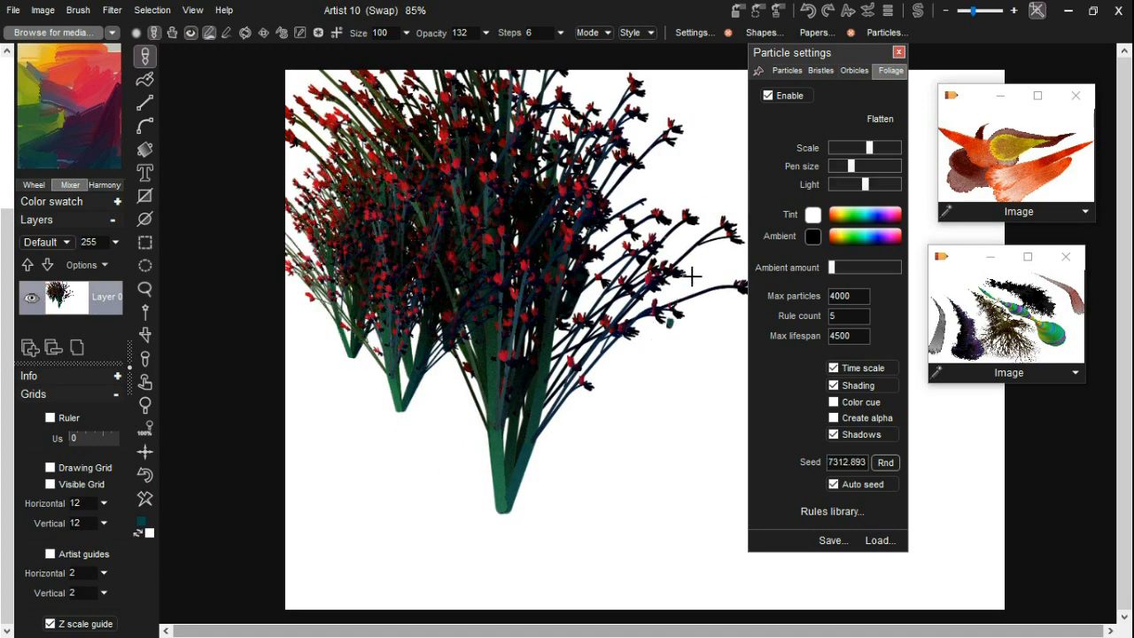
left_click(646, 358)
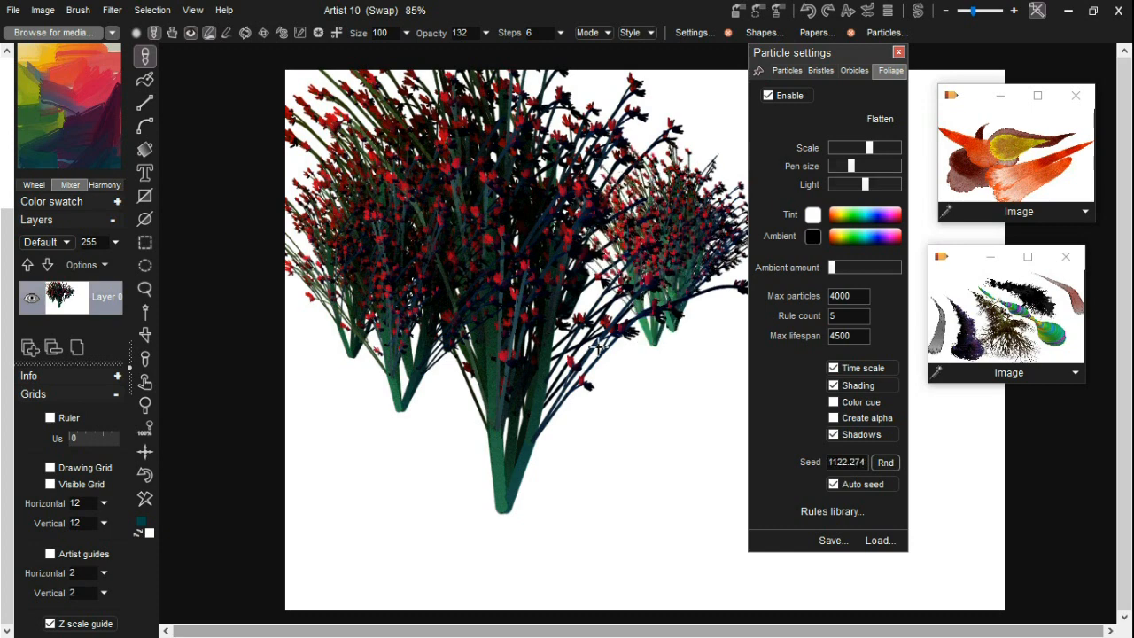
left_click(574, 395)
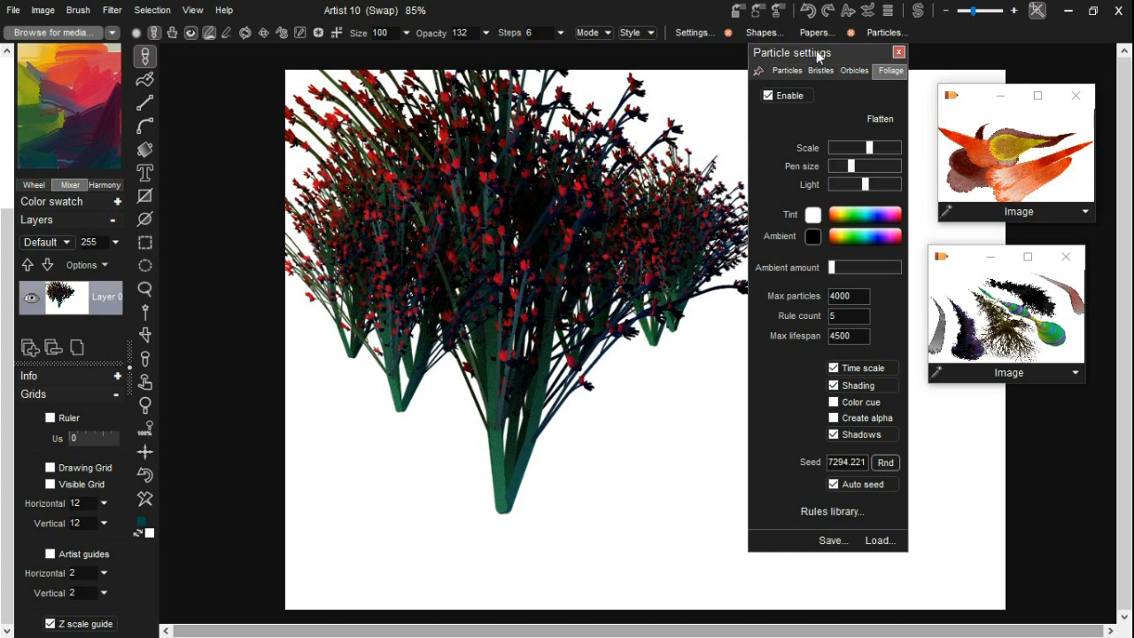
Move the Particle settings aside, add large plants at the lower right and a small one higher up, and compare with the gradient image
left_click_drag(817, 57, 1001, 92)
left_click(864, 576)
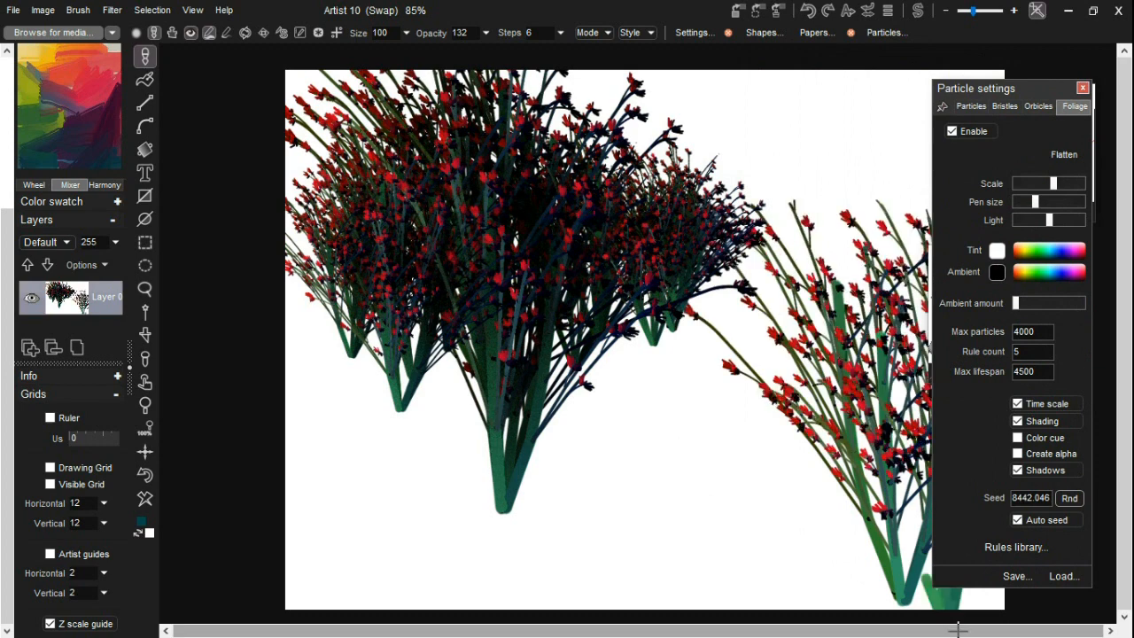
left_click(769, 352)
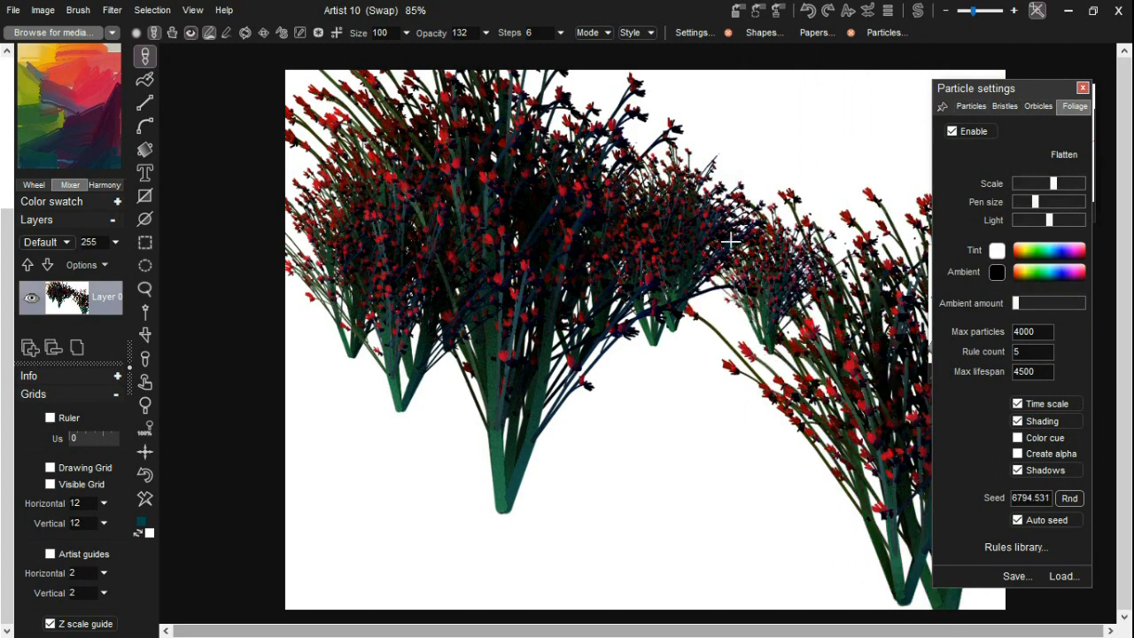
left_click(921, 10)
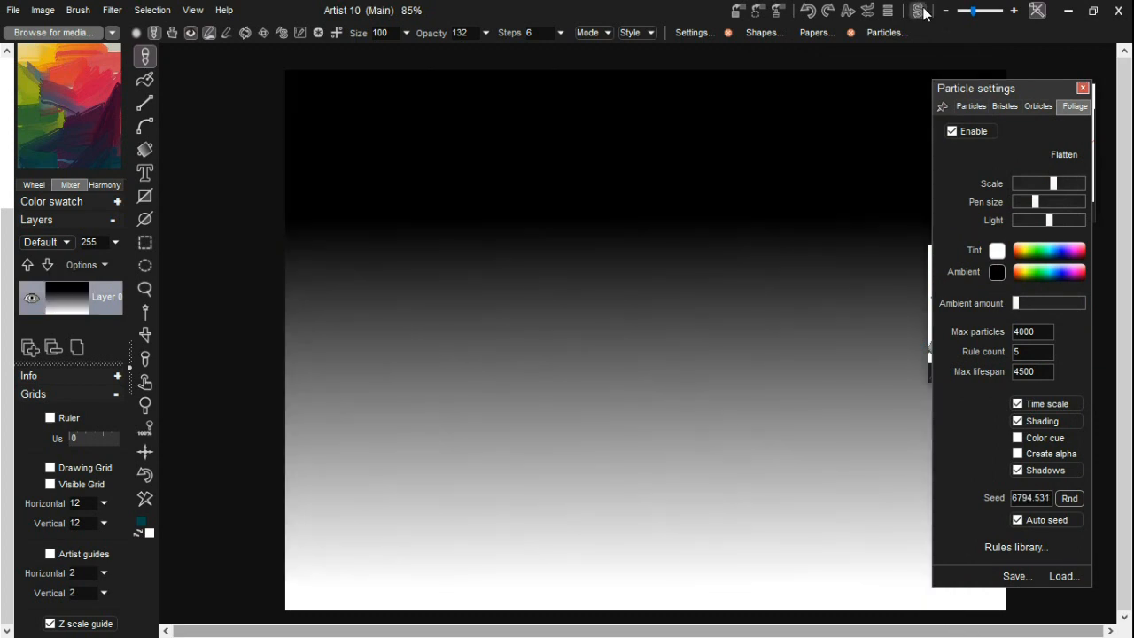
left_click(921, 10)
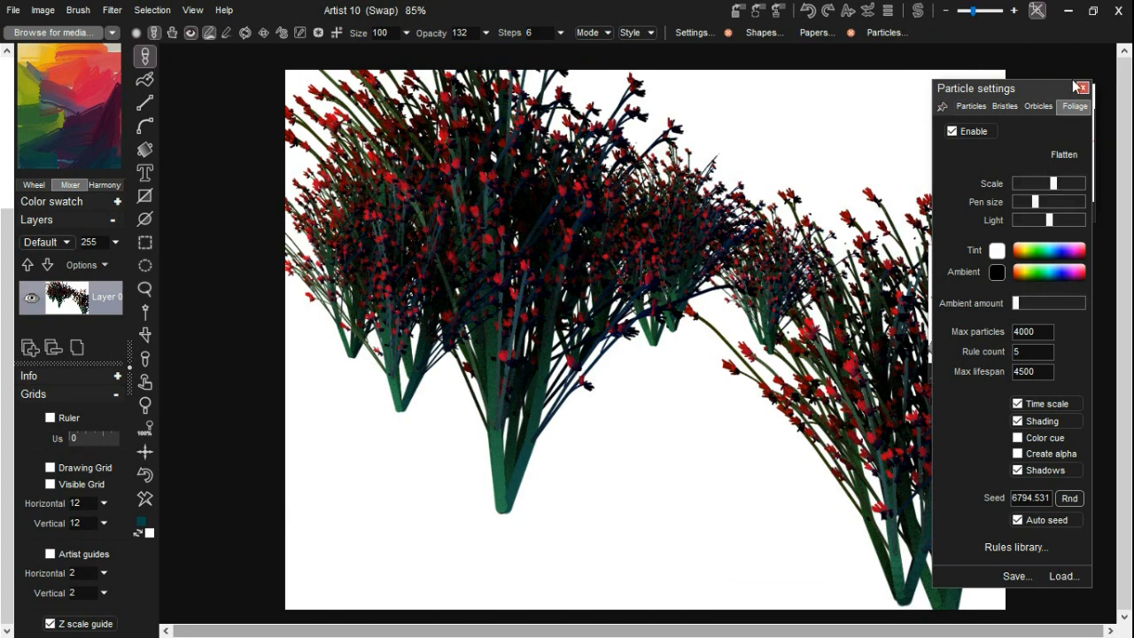
Switch to the bristle brush, paint a zigzag stroke over the plants, clear the canvas, and paint another tapering upward from the lower left
left_click(1036, 106)
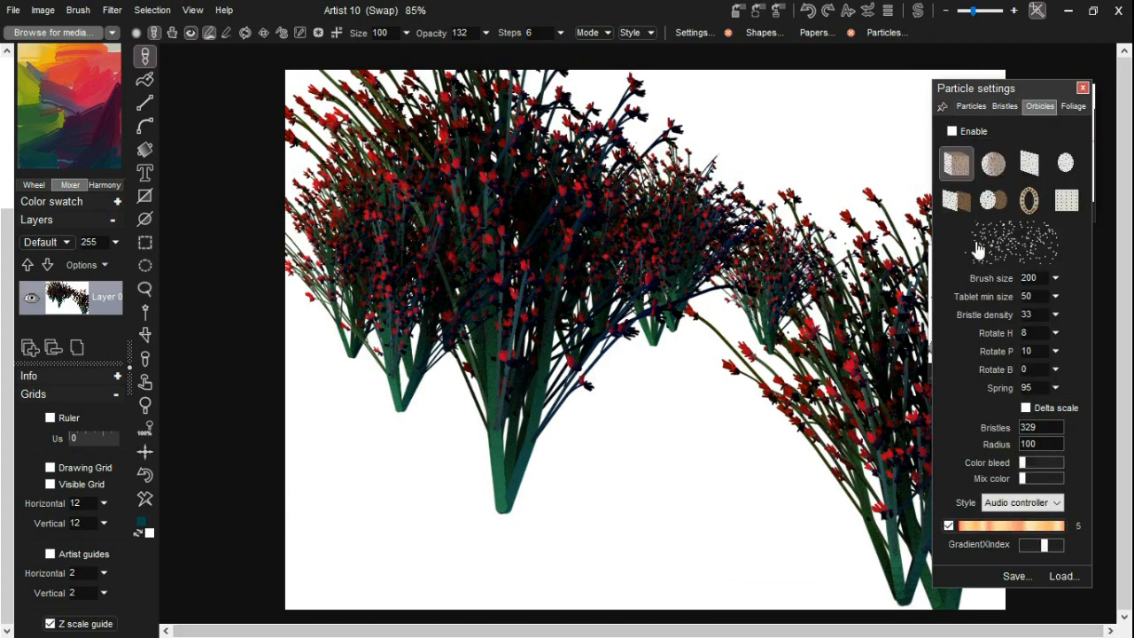
left_click(1009, 107)
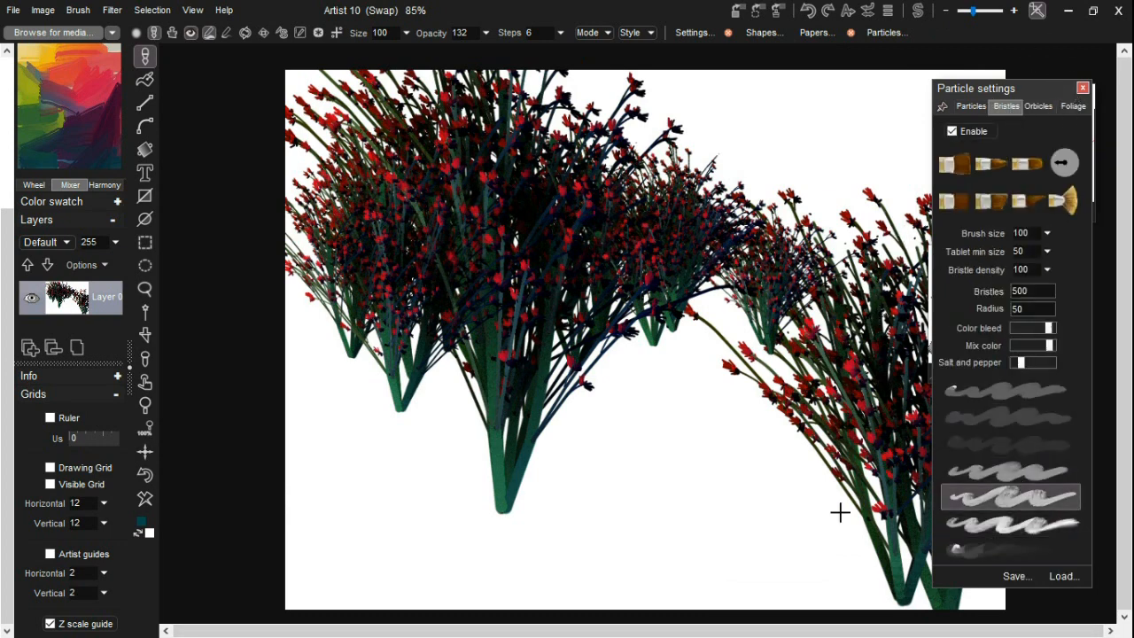
mouse_move(780, 510)
left_mouse_down()
mouse_move(621, 540)
mouse_move(762, 381)
mouse_move(810, 205)
left_mouse_up()
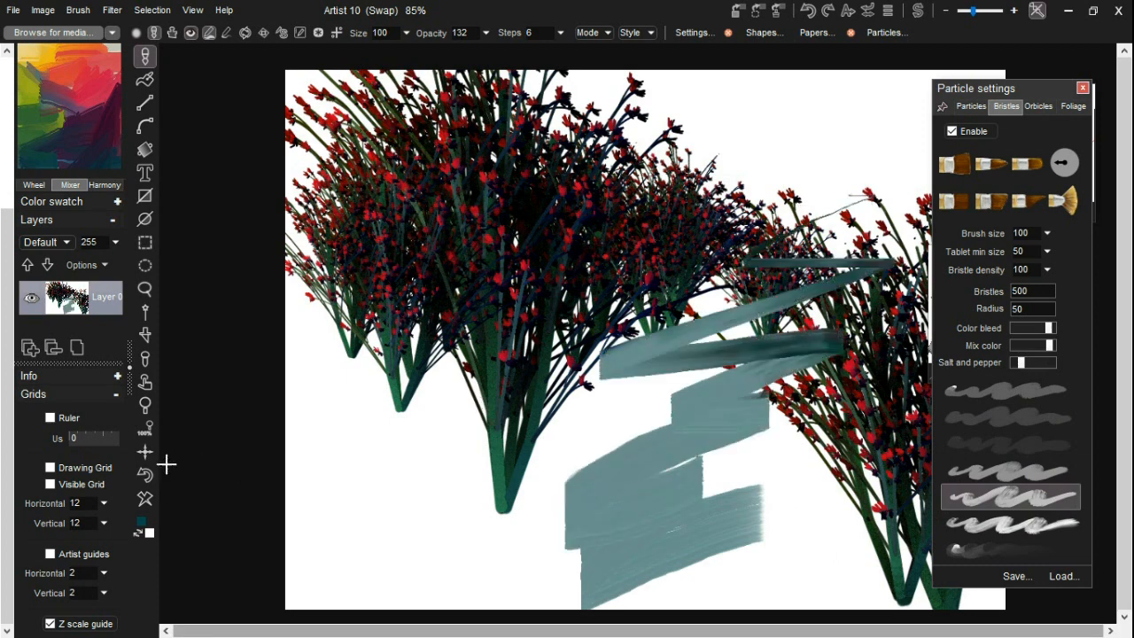
left_click(146, 499)
mouse_move(381, 580)
left_mouse_down()
mouse_move(331, 552)
mouse_move(466, 203)
mouse_move(562, 87)
left_mouse_up()
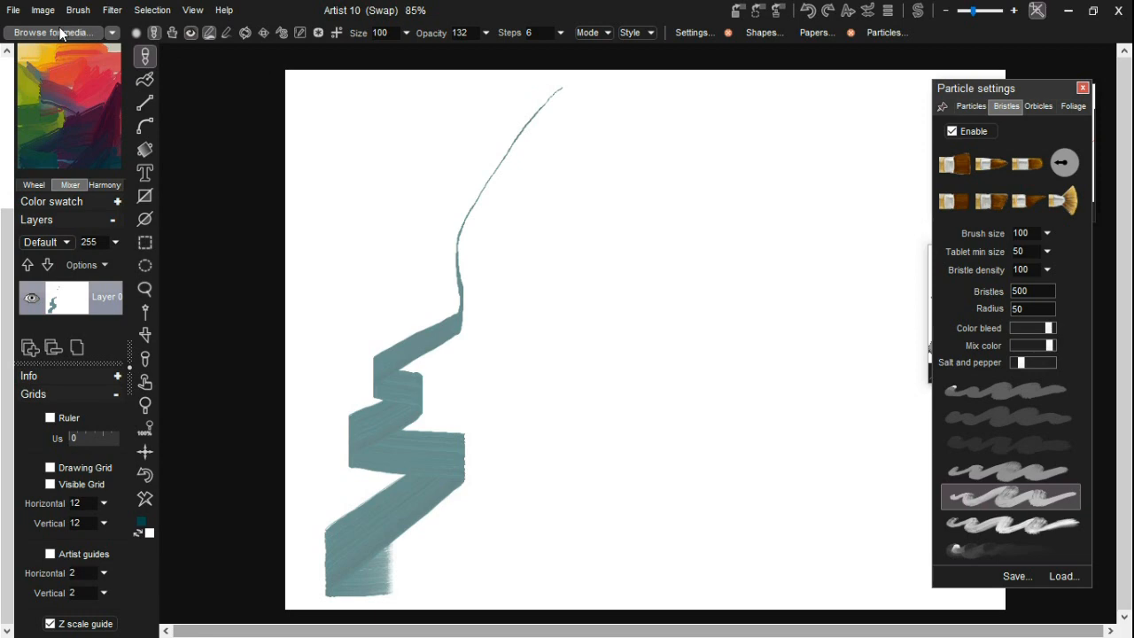
Load a yellow-green grass-like particle preset and paint a winding stroke that tapers toward the upper right
left_click(971, 106)
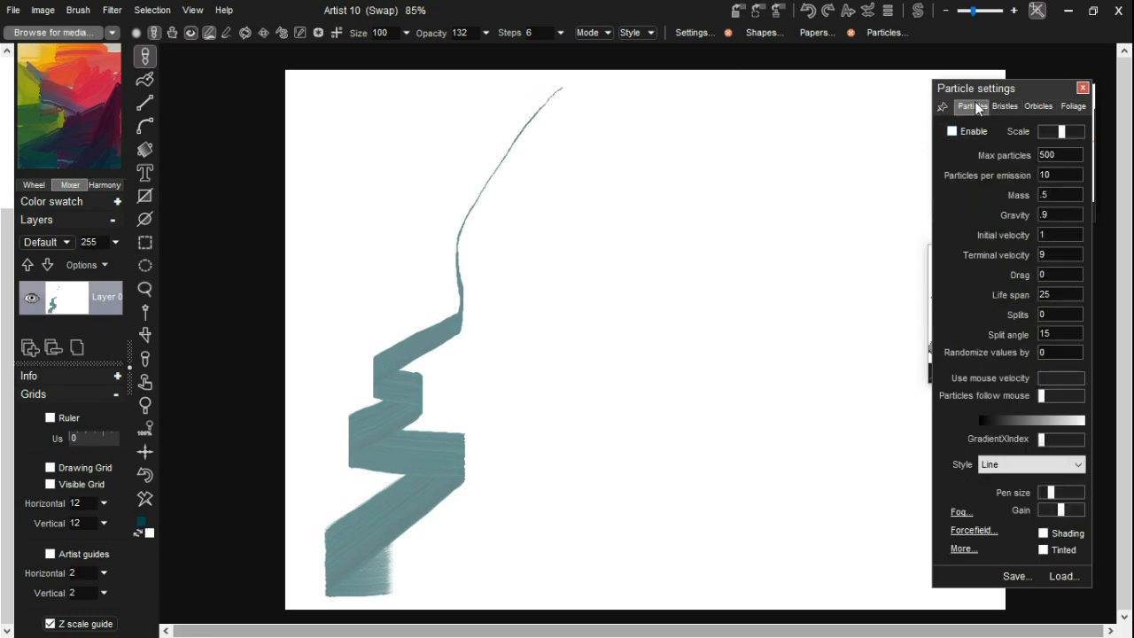
left_click(1061, 575)
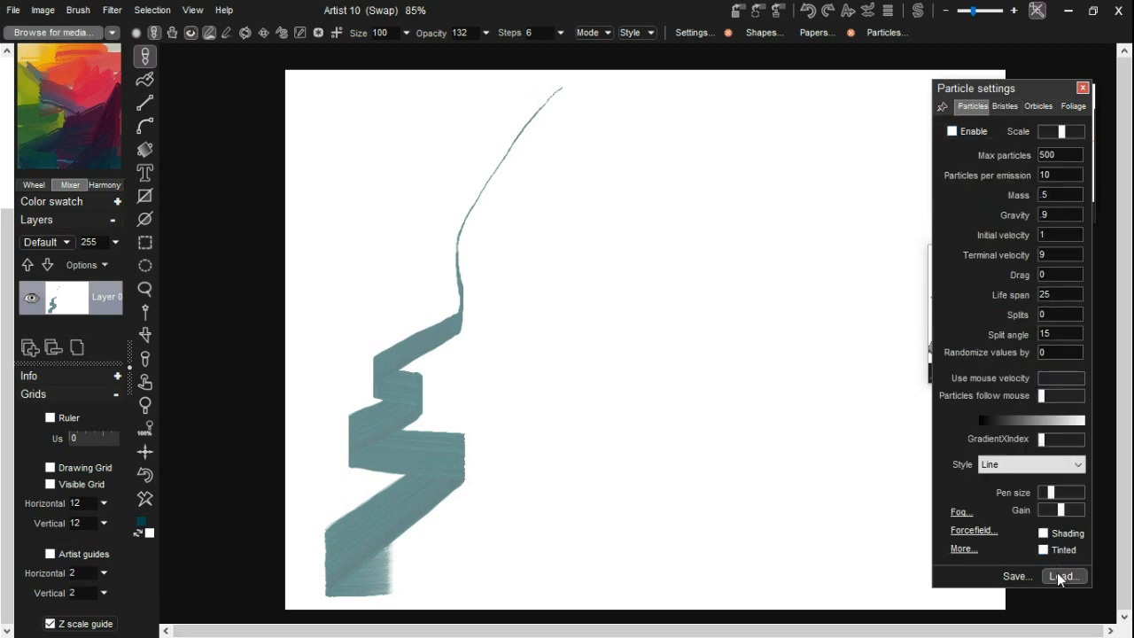
left_click(1023, 277)
mouse_move(843, 464)
left_mouse_down()
mouse_move(674, 516)
mouse_move(485, 513)
mouse_move(575, 570)
mouse_move(821, 552)
mouse_move(898, 497)
mouse_move(623, 427)
mouse_move(750, 371)
mouse_move(727, 292)
mouse_move(778, 246)
mouse_move(895, 220)
left_mouse_up()
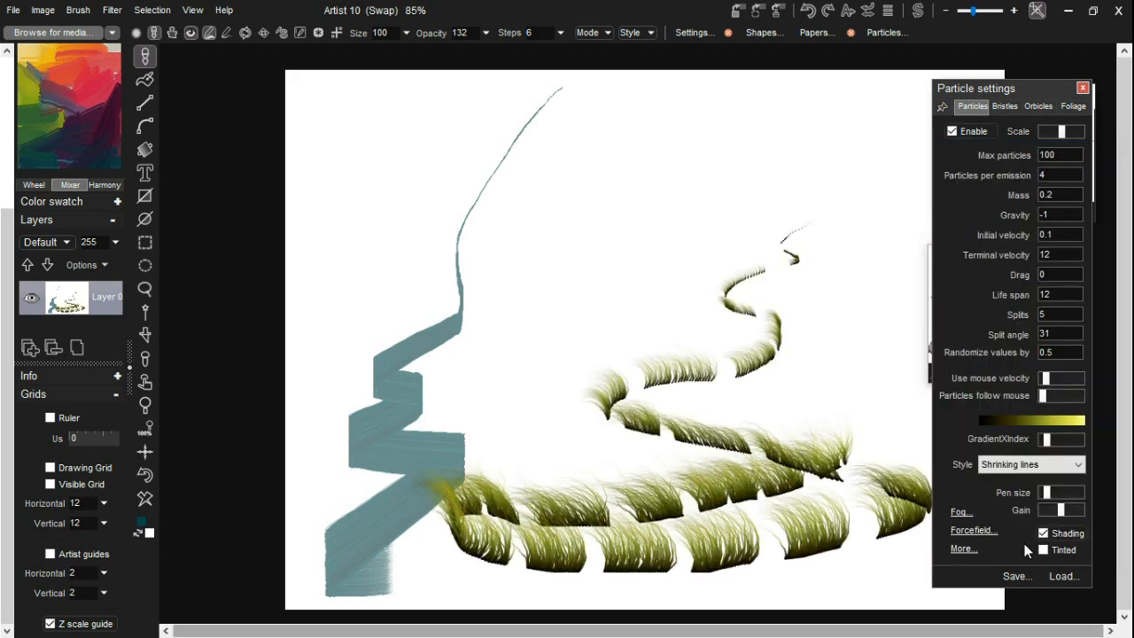
Load two more particle presets in turn and paint an upward test stroke with each
left_click(1062, 575)
mouse_move(879, 485)
left_mouse_down()
mouse_move(519, 317)
mouse_move(542, 241)
left_mouse_up()
left_click(1064, 576)
left_click(1040, 508)
mouse_move(636, 538)
left_mouse_down()
mouse_move(571, 530)
mouse_move(545, 342)
left_mouse_up()
Clear the canvas and paint two branching, tree-like particle strokes rising from the bottom toward the upper middle and right
left_click(145, 499)
mouse_move(403, 602)
left_mouse_down()
mouse_move(584, 367)
mouse_move(529, 231)
left_mouse_up()
mouse_move(582, 459)
left_mouse_down()
mouse_move(646, 517)
mouse_move(811, 232)
left_mouse_up()
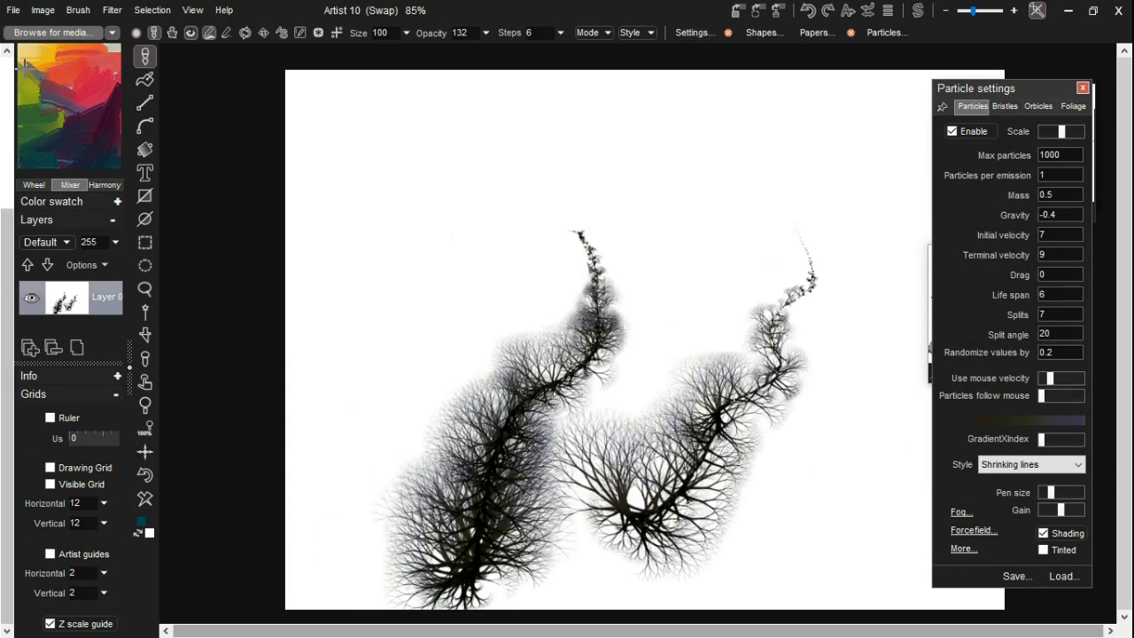
Browse the media library's brush categories, including Cybersine, and open Organic effects
left_click(55, 33)
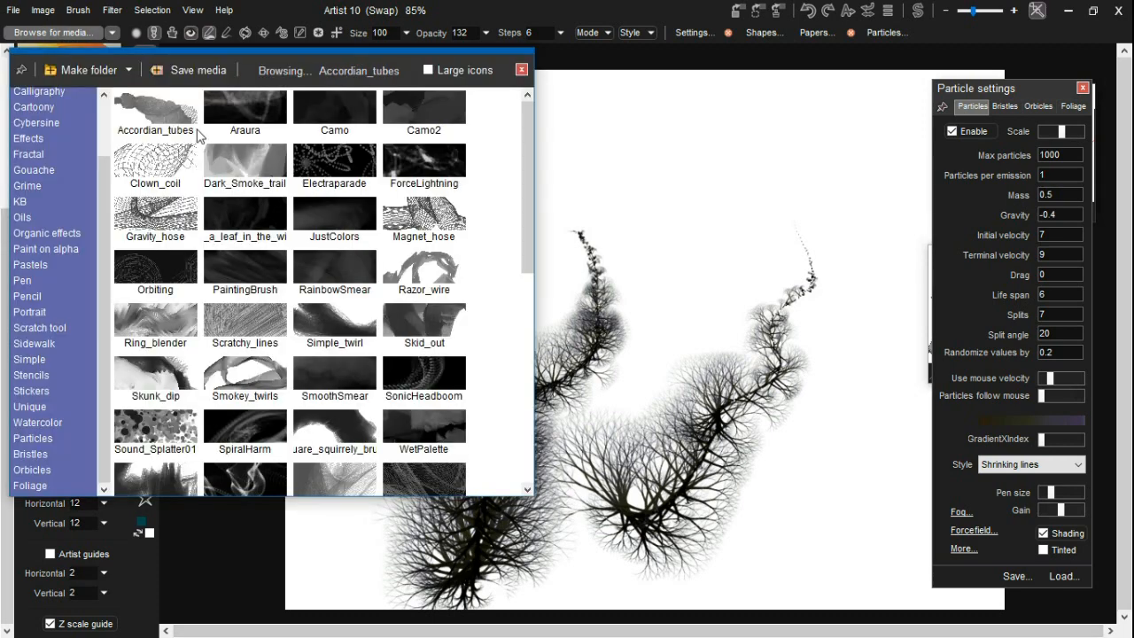
scroll(56, 121, "down", 1)
left_click(56, 122)
scroll(88, 130, "up", 2)
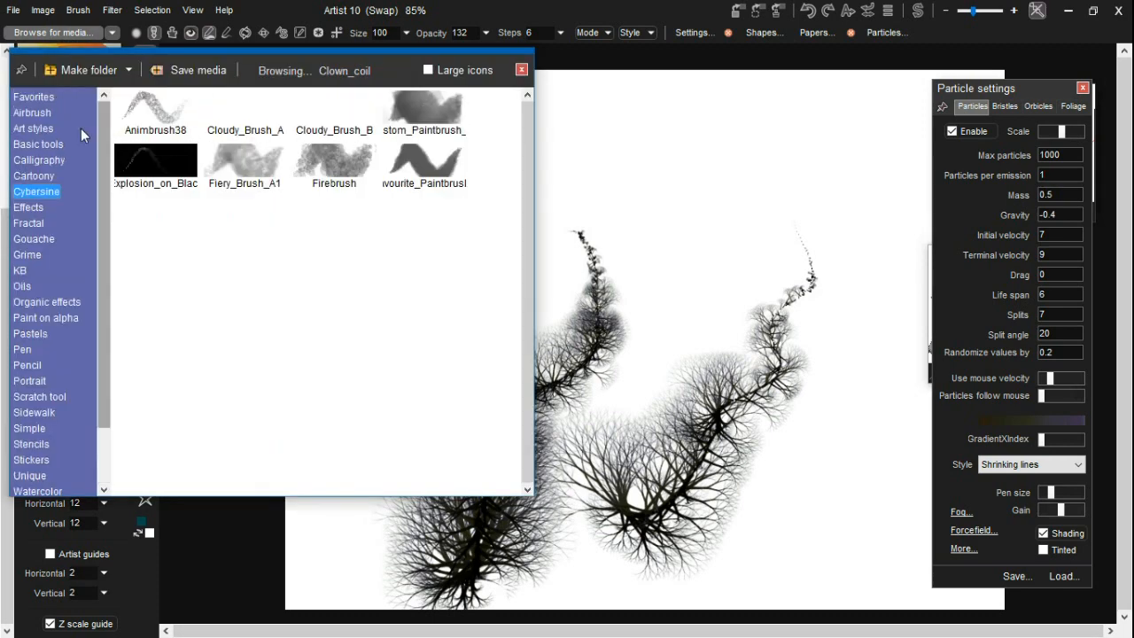
left_click(51, 128)
left_click(40, 192)
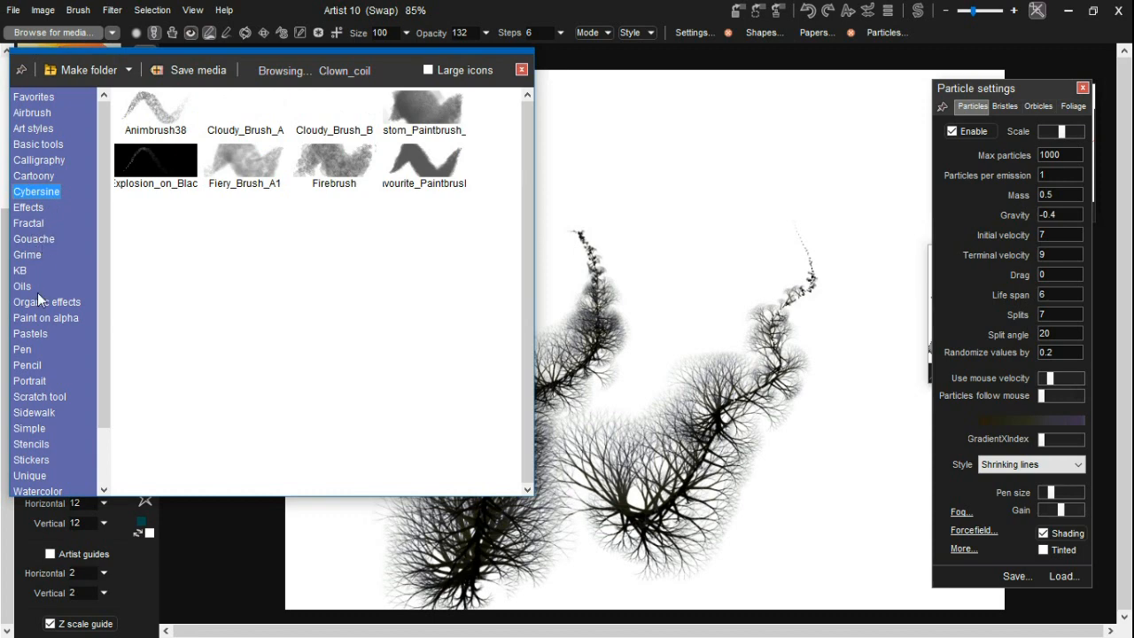
left_click(71, 302)
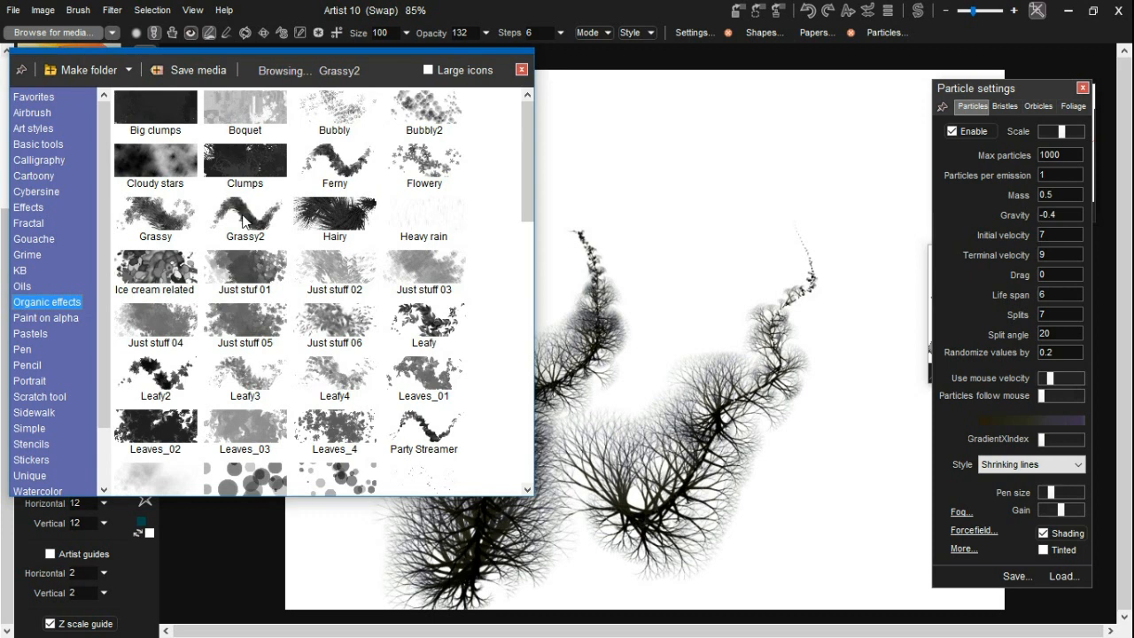
Load the Cloudy stars brush, try a short stroke, clear the canvas, and paint a longer diagonal stroke tapering upward
left_click(132, 188)
left_click_drag(408, 338, 468, 220)
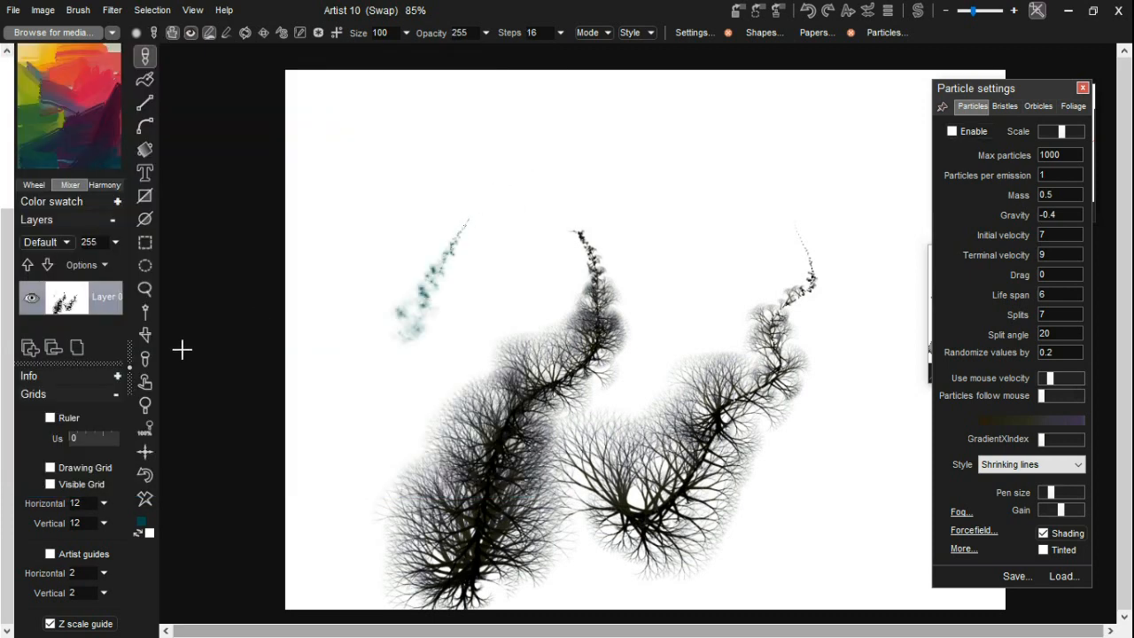
left_click(144, 498)
mouse_move(358, 452)
left_mouse_down()
mouse_move(378, 342)
mouse_move(471, 217)
left_mouse_up()
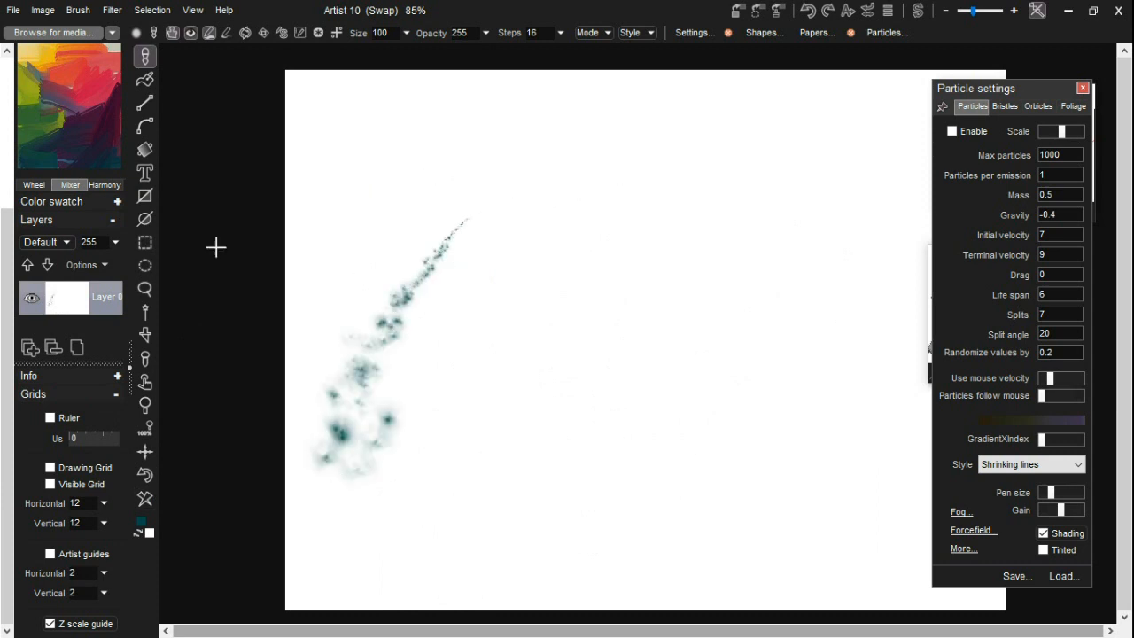
Load a cartoon grass brush from the Cartoony category and paint rows of green grass from the middle of the canvas to the bottom
left_click(53, 32)
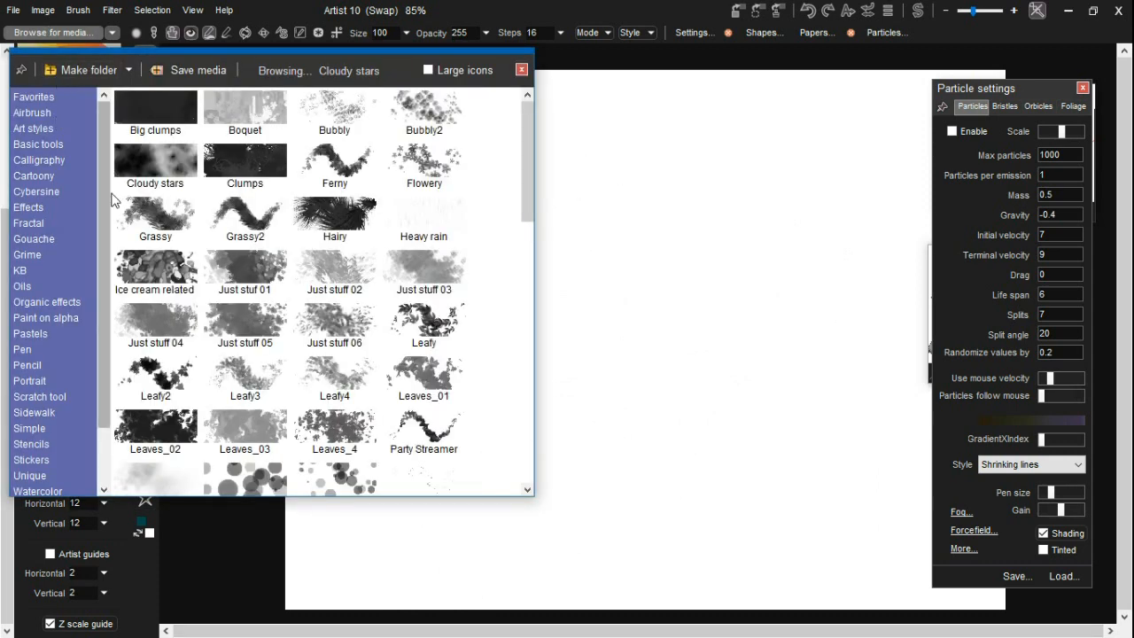
left_click(43, 179)
left_click(283, 152)
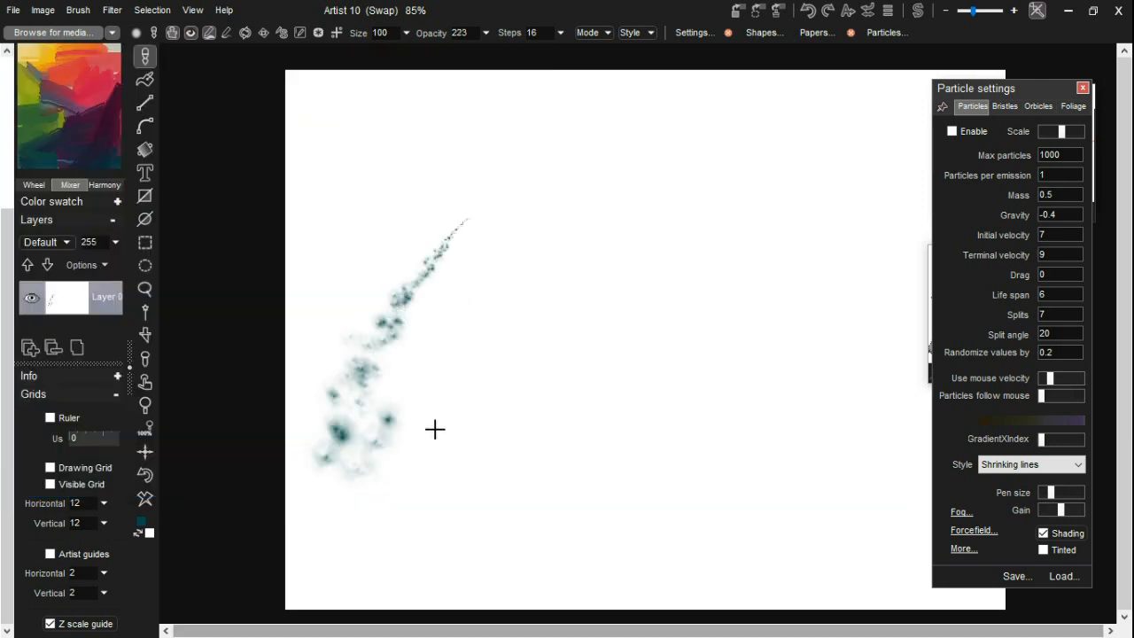
left_click_drag(435, 430, 470, 435)
mouse_move(678, 275)
left_mouse_down()
mouse_move(757, 345)
mouse_move(731, 377)
mouse_move(600, 442)
mouse_move(306, 489)
mouse_move(417, 597)
left_mouse_up()
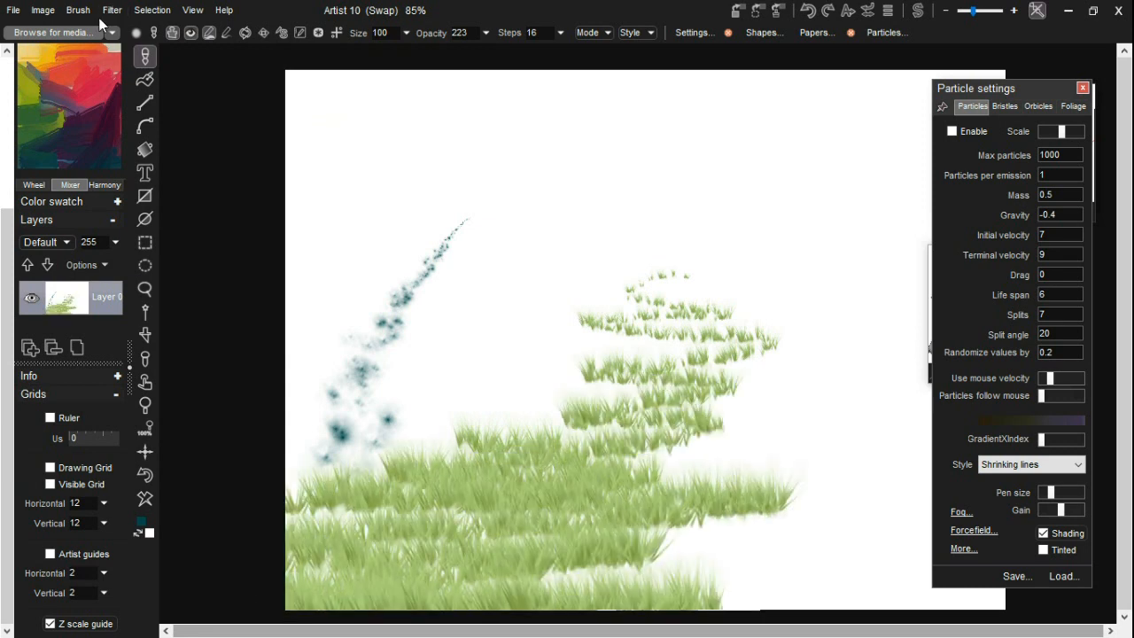
Load the Fir brush from the Cartoony category, clear the canvas, and paint a layered teal forest receding toward the upper middle
left_click(89, 32)
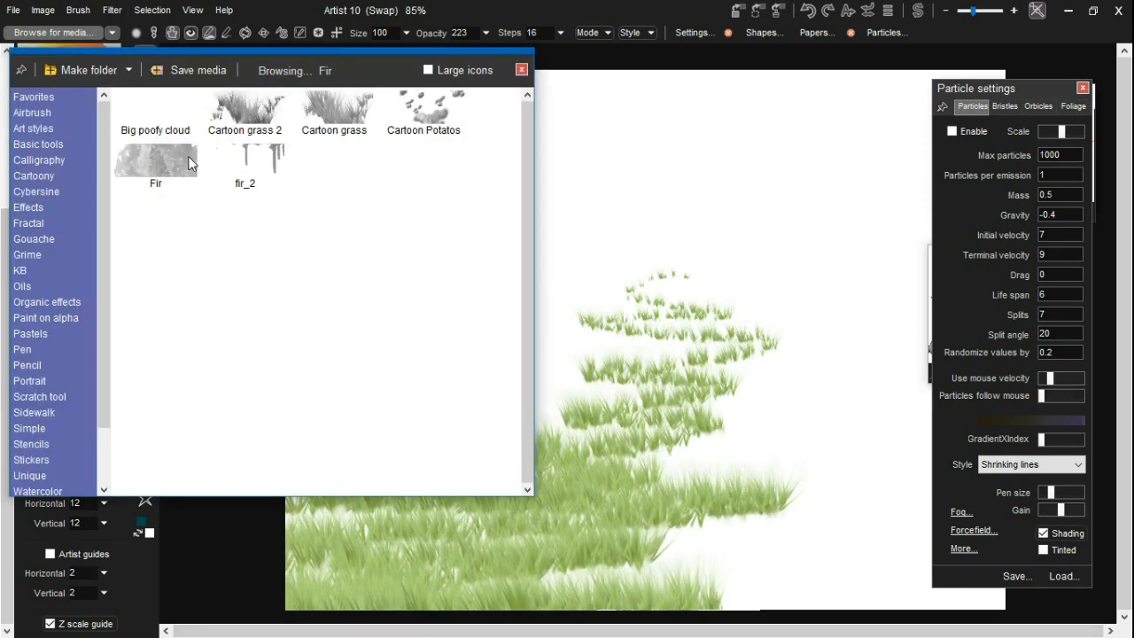
left_click(188, 162)
left_click(145, 499)
mouse_move(490, 272)
left_mouse_down()
mouse_move(521, 298)
mouse_move(295, 339)
mouse_move(680, 370)
mouse_move(473, 408)
mouse_move(579, 413)
mouse_move(262, 439)
mouse_move(698, 442)
mouse_move(654, 483)
mouse_move(714, 518)
mouse_move(957, 513)
mouse_move(750, 447)
mouse_move(535, 333)
mouse_move(457, 308)
mouse_move(572, 220)
left_mouse_up()
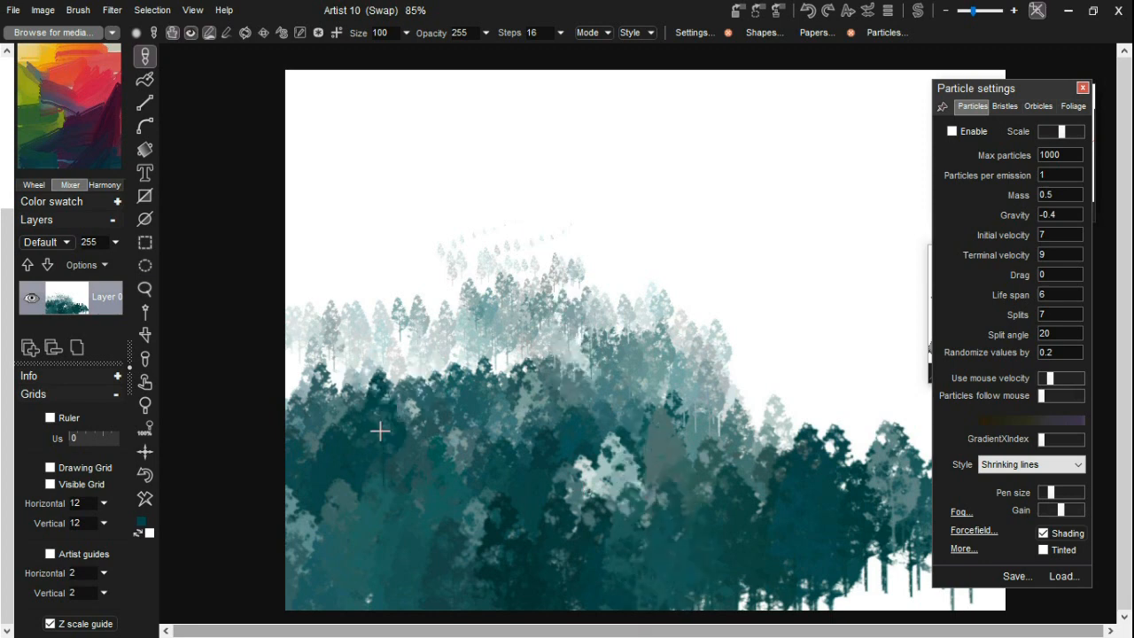
Clear the forest from the canvas and look over the Cartoony brushes in the media library before closing it
left_click(145, 499)
left_click(401, 529)
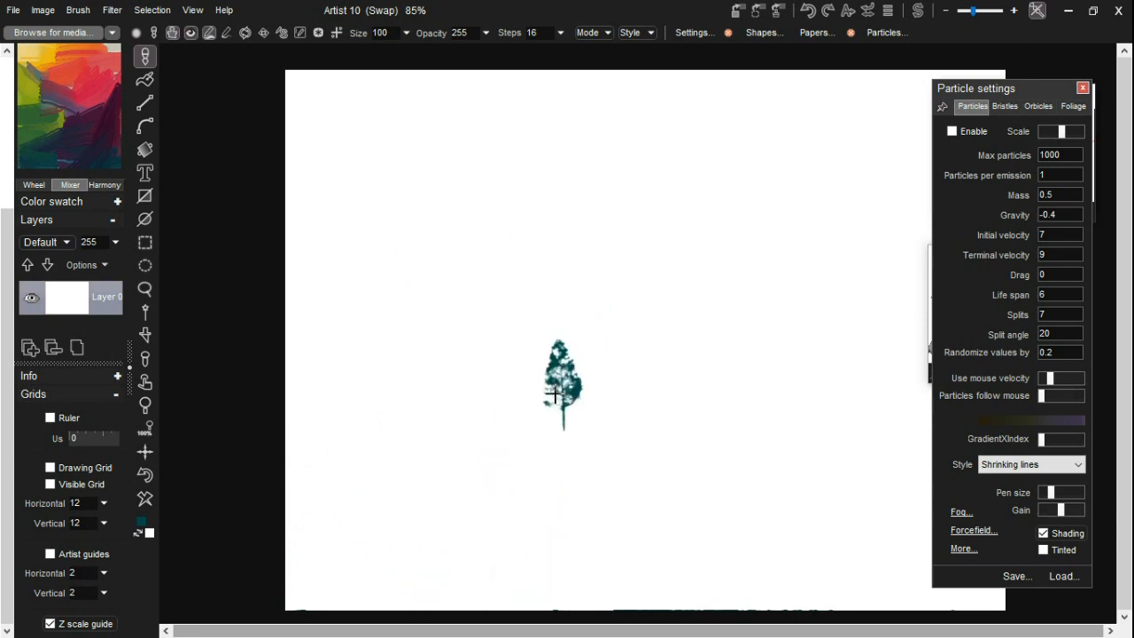
left_click(43, 33)
left_click_drag(104, 399, 101, 288)
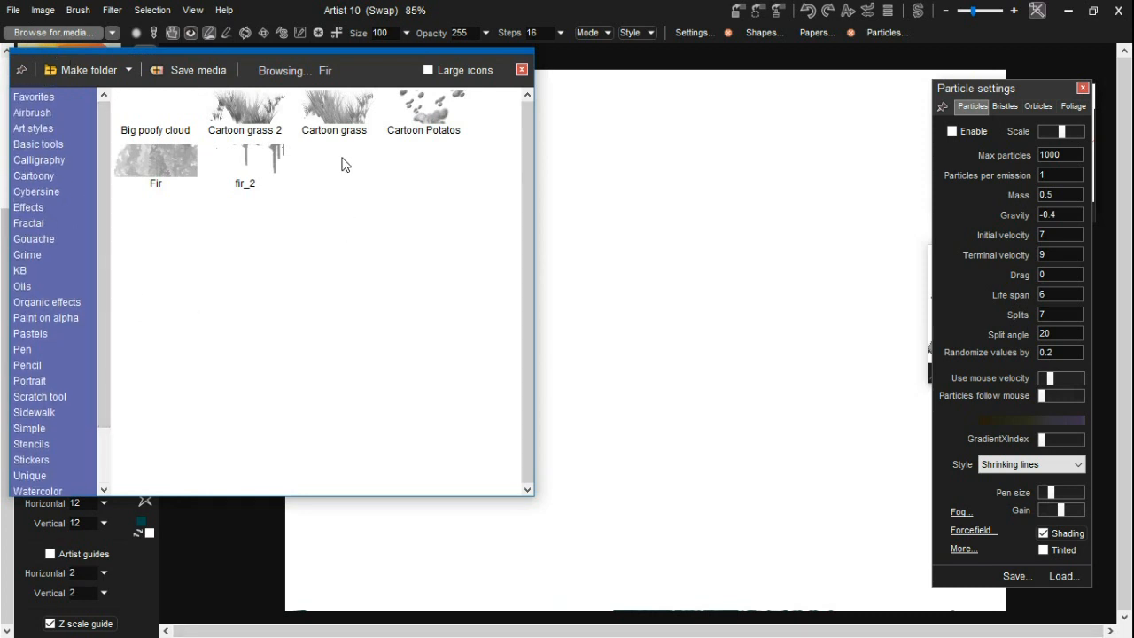
left_click(522, 70)
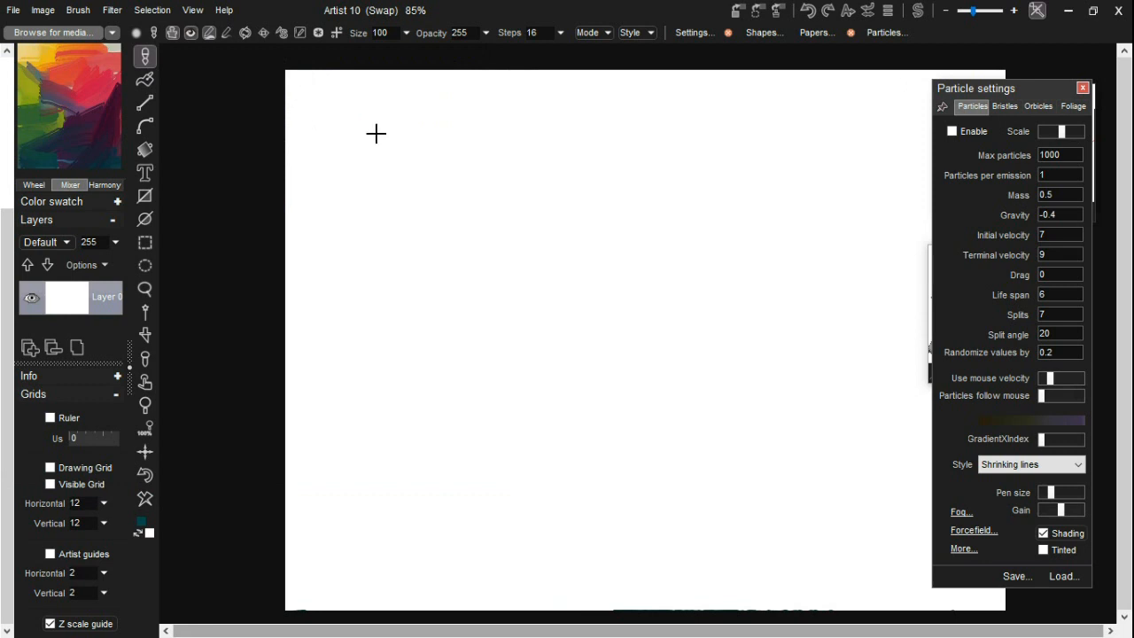
Smear the paint across the upper part of the color mixer
left_click_drag(4, 336, 7, 180)
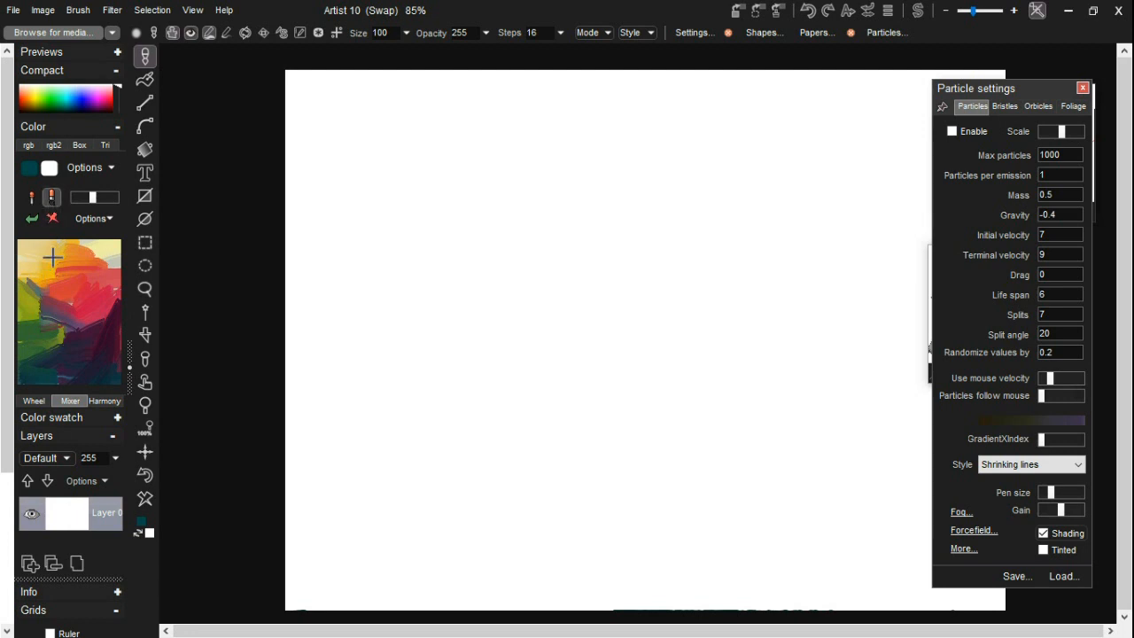
mouse_move(75, 264)
left_mouse_down()
mouse_move(52, 258)
mouse_move(96, 228)
mouse_move(67, 257)
mouse_move(75, 293)
mouse_move(42, 320)
mouse_move(38, 261)
mouse_move(132, 276)
left_mouse_up()
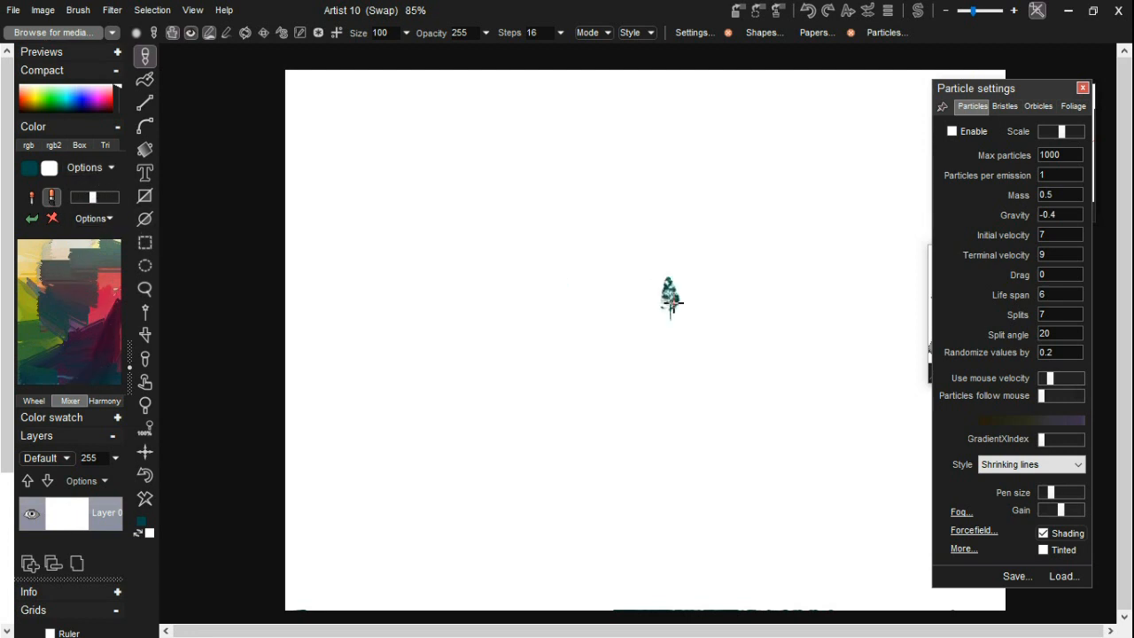
Move the Particle settings window off the reference images and look through its Bristles, Particles and Orbicles settings
left_click_drag(1048, 88, 869, 66)
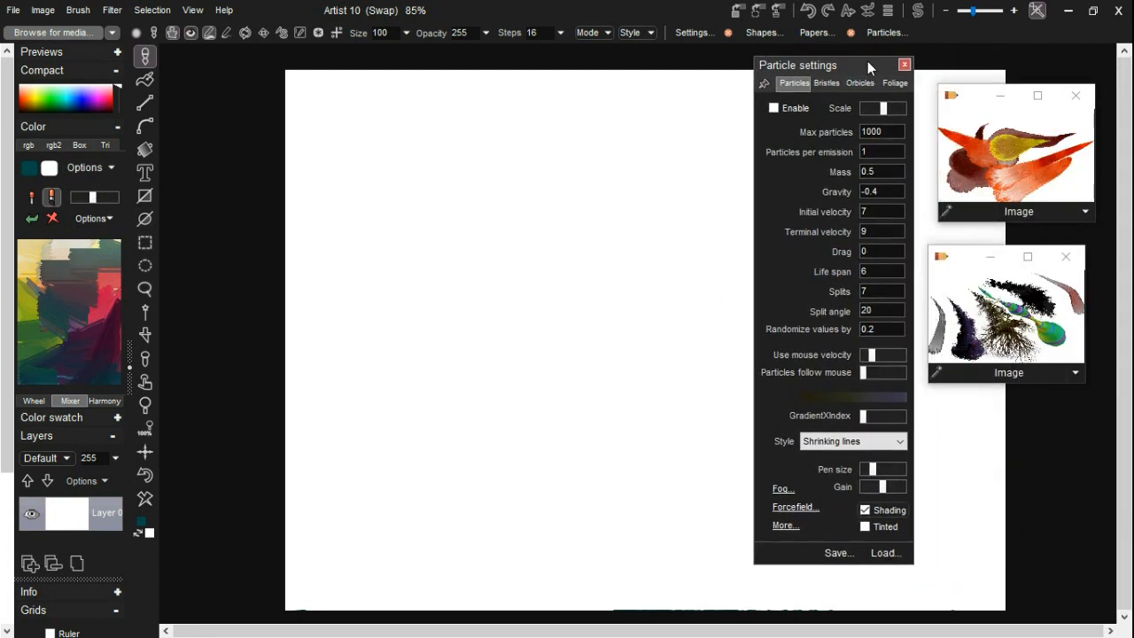
left_click(824, 82)
left_click(835, 461)
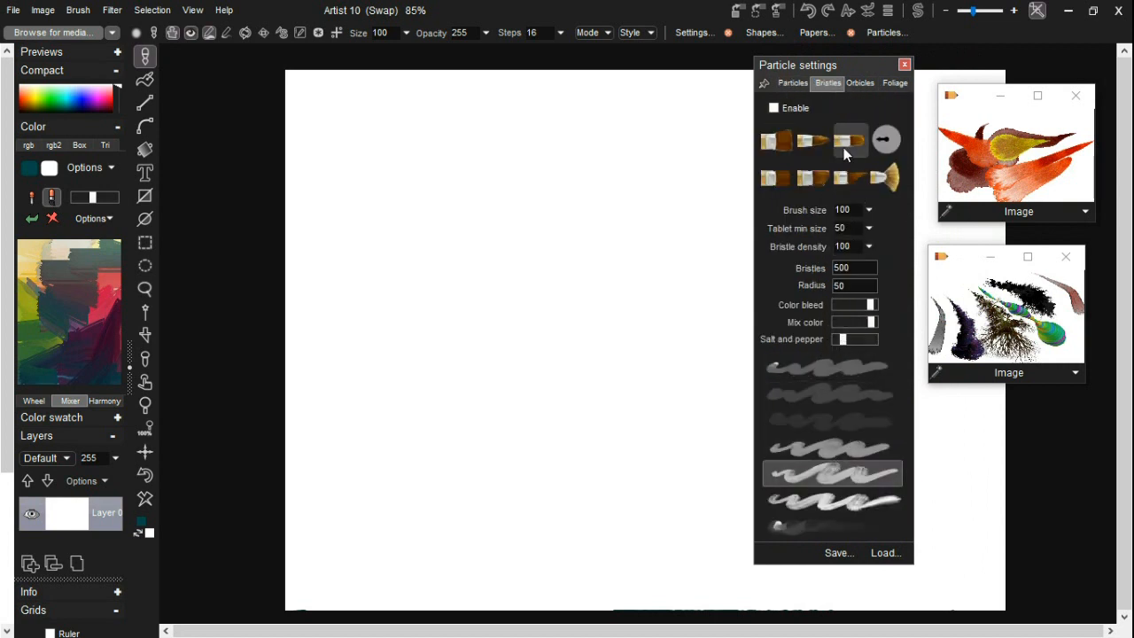
left_click(795, 84)
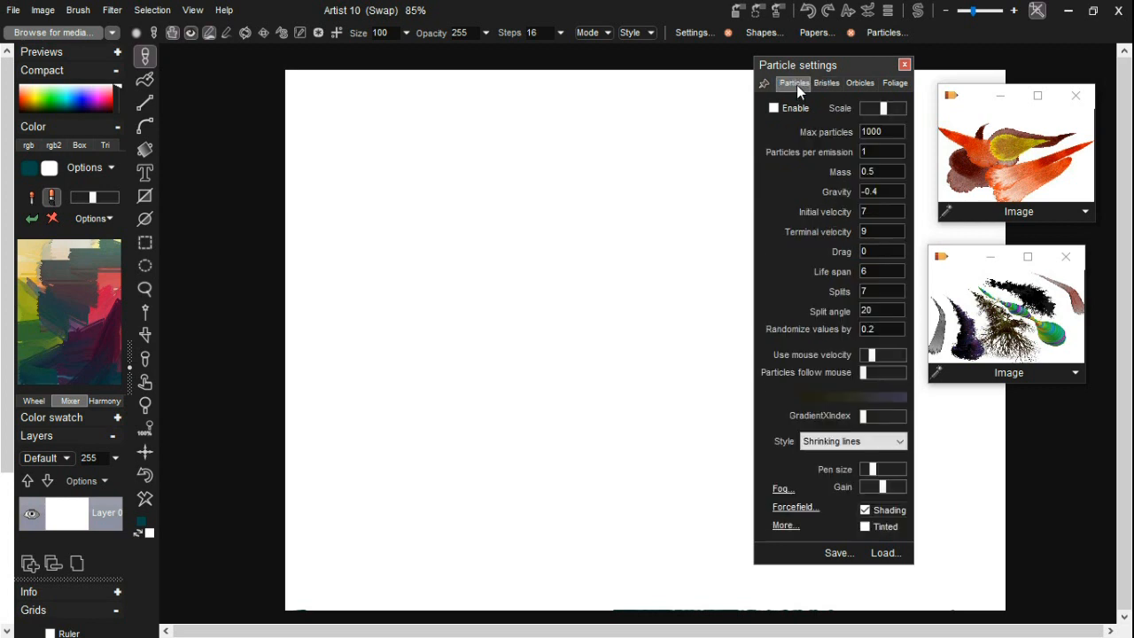
left_click(847, 86)
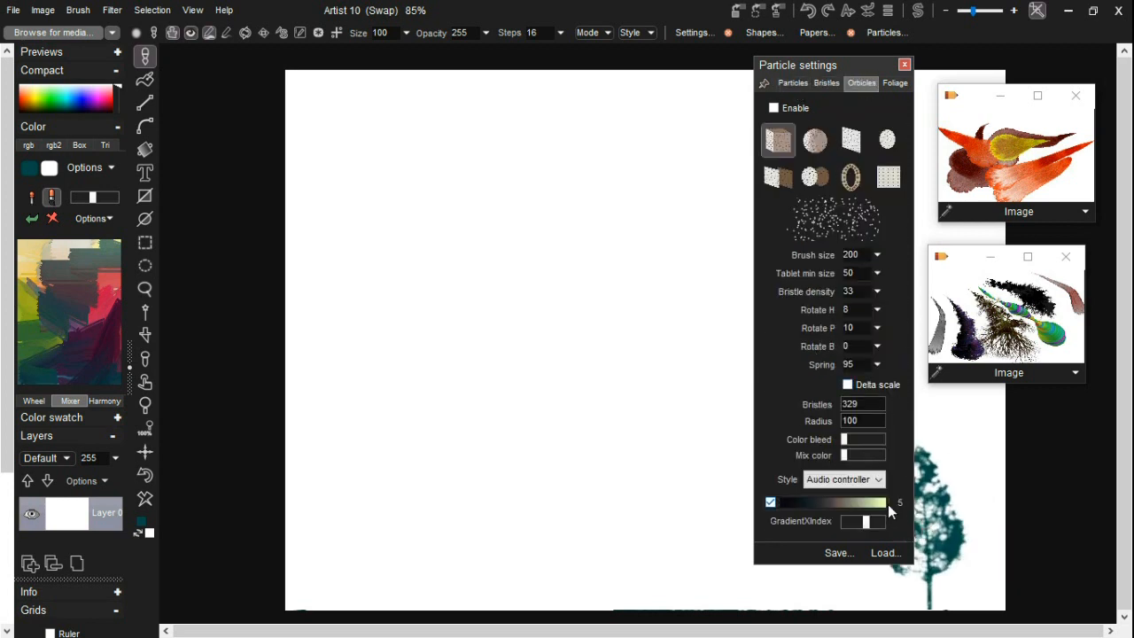
Load the WispyWarp preset and one more Orbicles preset, trying a short stroke on the canvas after each
left_click(884, 553)
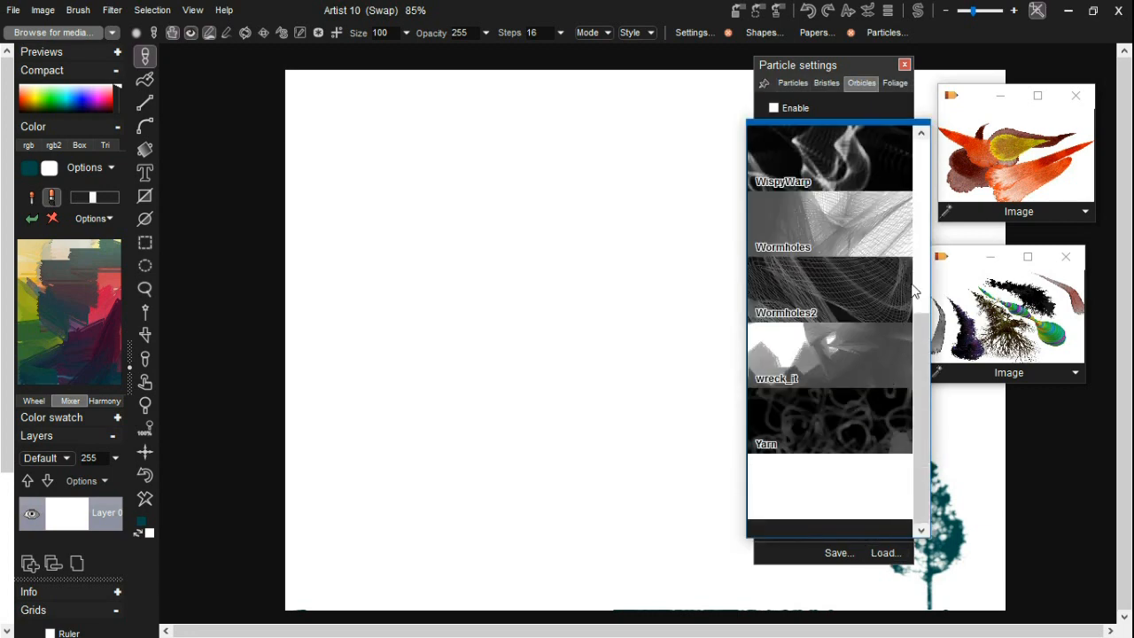
left_click(874, 166)
left_click_drag(479, 261, 636, 311)
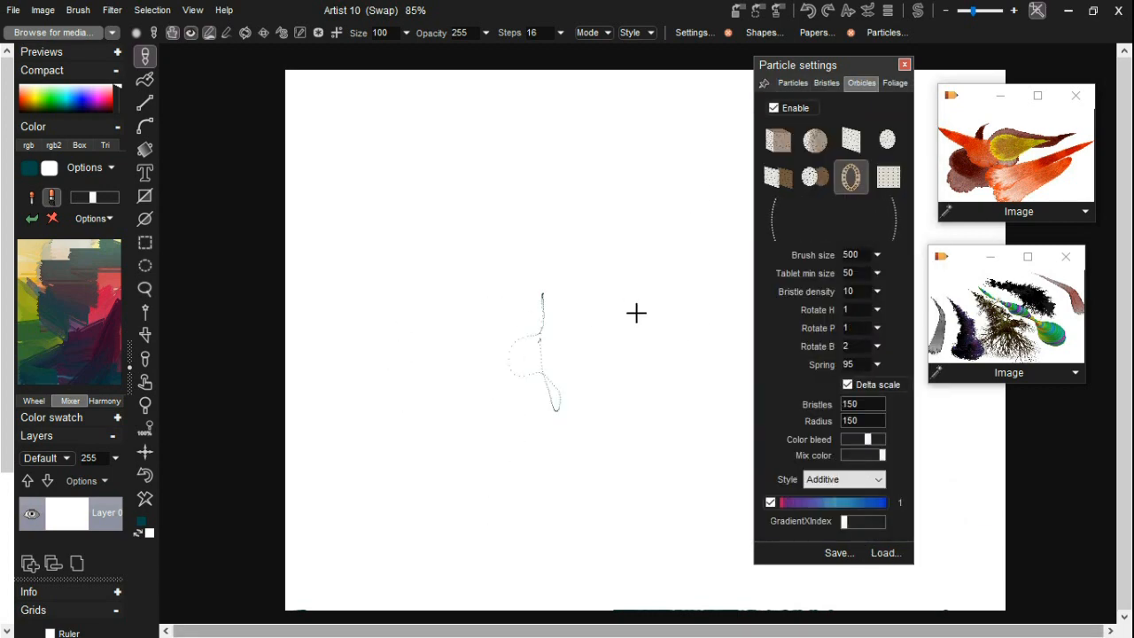
left_click(890, 556)
left_click(831, 252)
left_click_drag(519, 286, 557, 380)
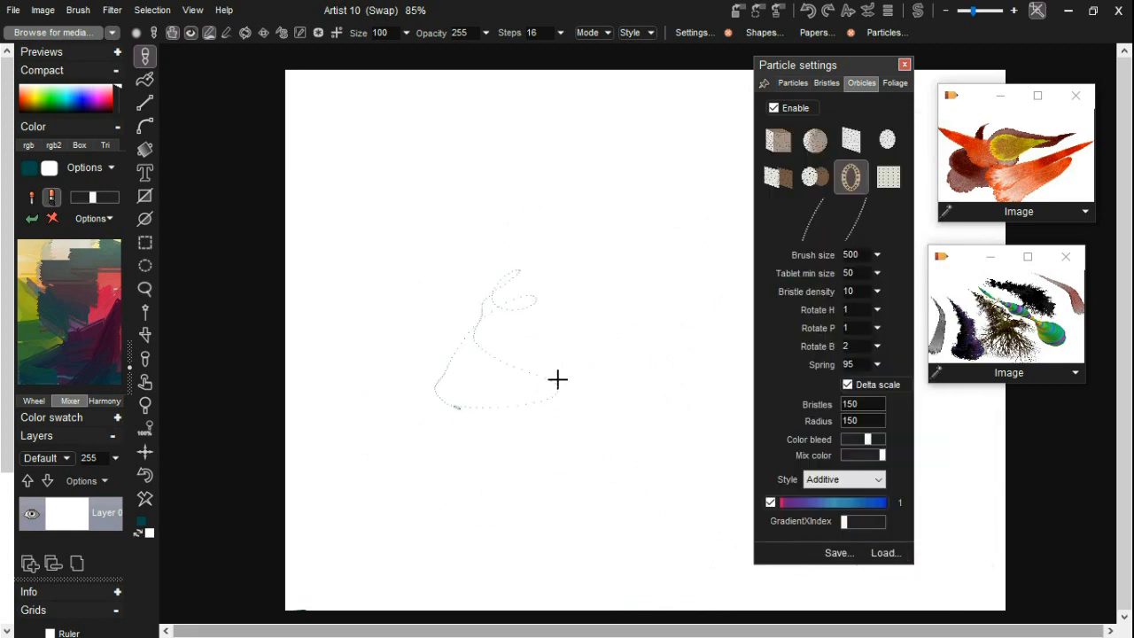
Load the Yarn preset for Orbicles and paint multicolored looping coils over most of the canvas
left_click(883, 552)
scroll(928, 390, "down", 1)
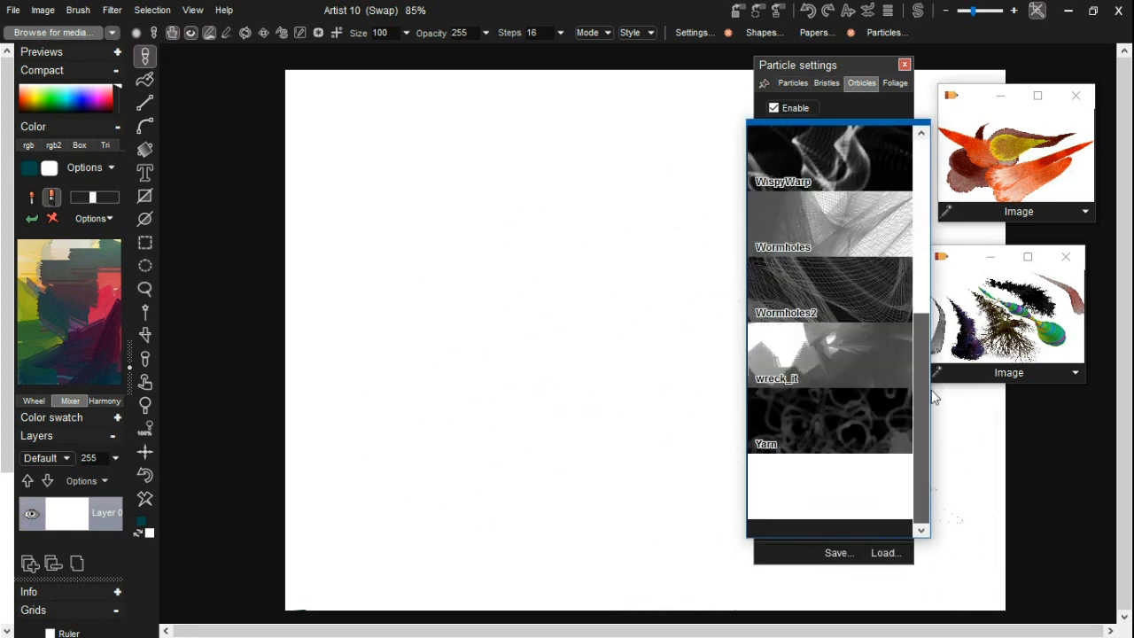
left_click(848, 421)
mouse_move(559, 458)
left_mouse_down()
mouse_move(595, 246)
mouse_move(334, 377)
mouse_move(487, 359)
mouse_move(484, 505)
left_mouse_up()
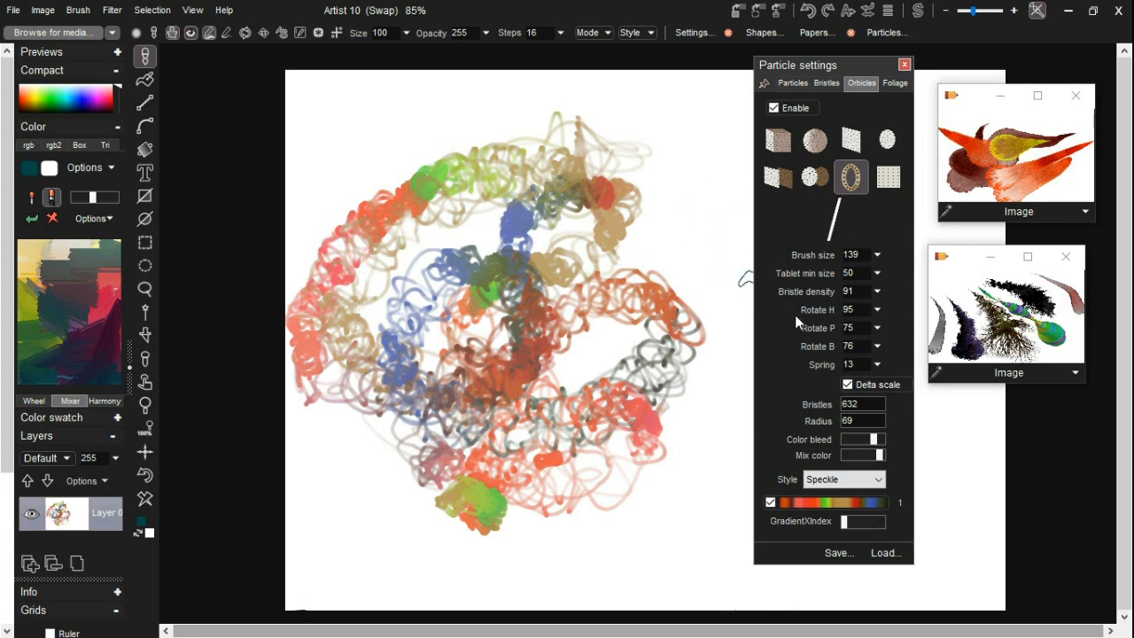
Set the Orbicles brush's Spring to 96 and its brush size to 371
left_click(878, 365)
left_click(866, 385)
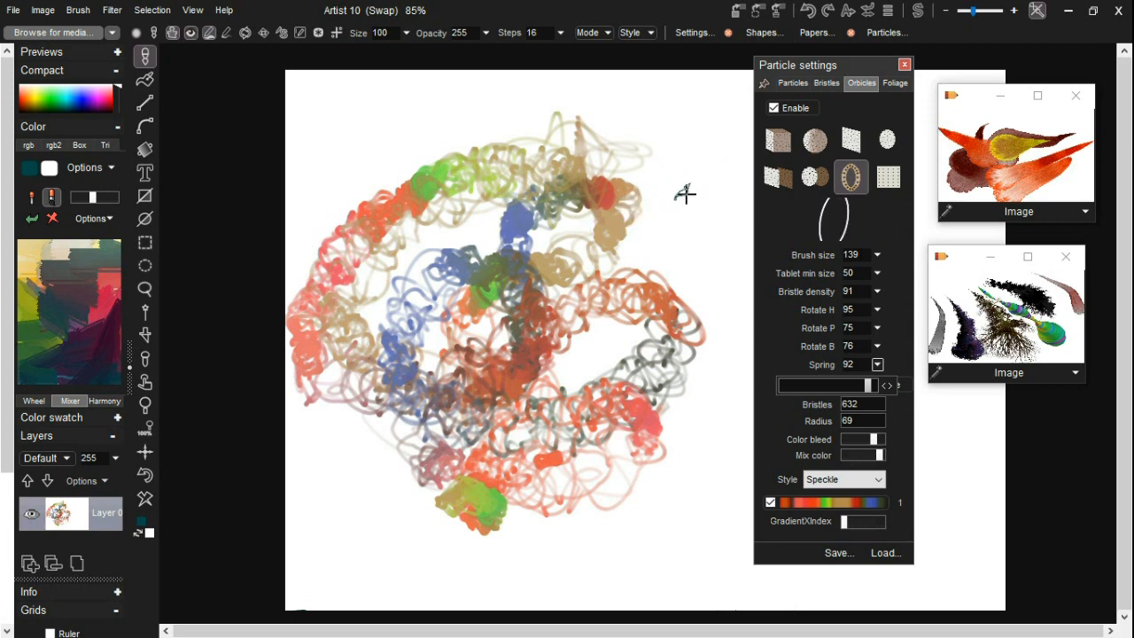
left_click(872, 387)
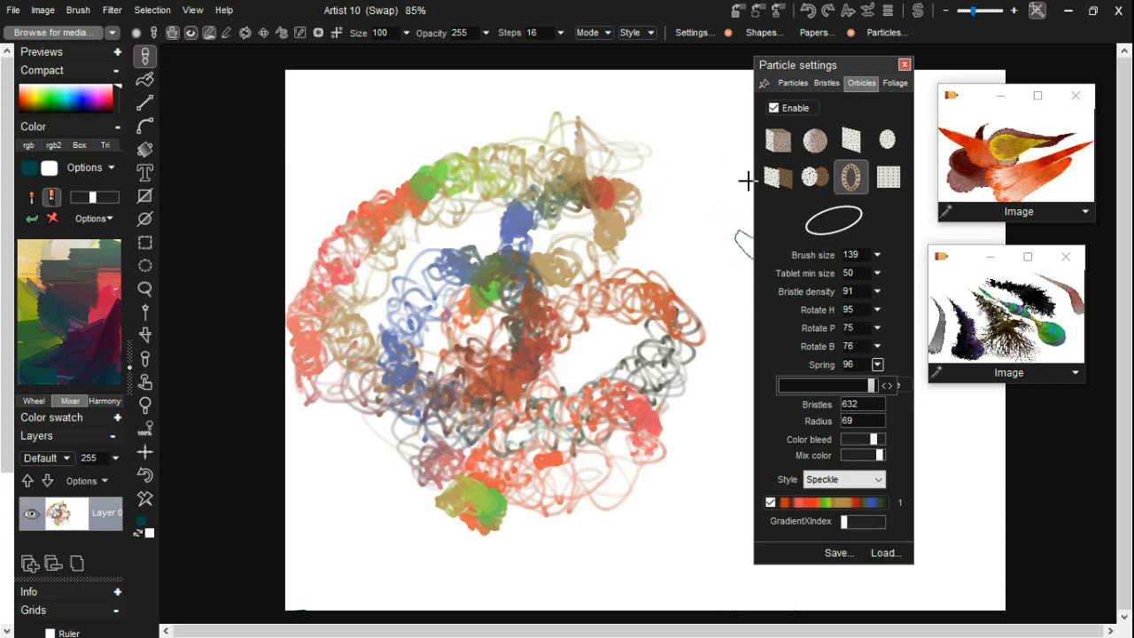
left_click(877, 255)
left_click_drag(877, 254, 909, 268)
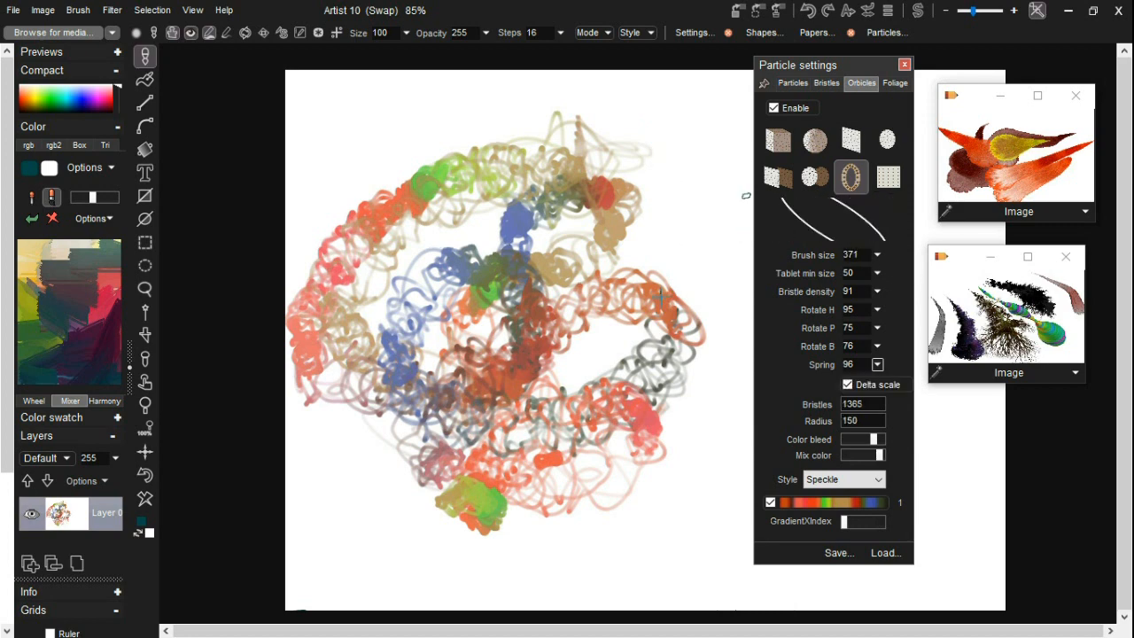
Clear the canvas, paint a curling multicolored ribbon with the Orbicles brush, and close the Particle settings
left_click(149, 499)
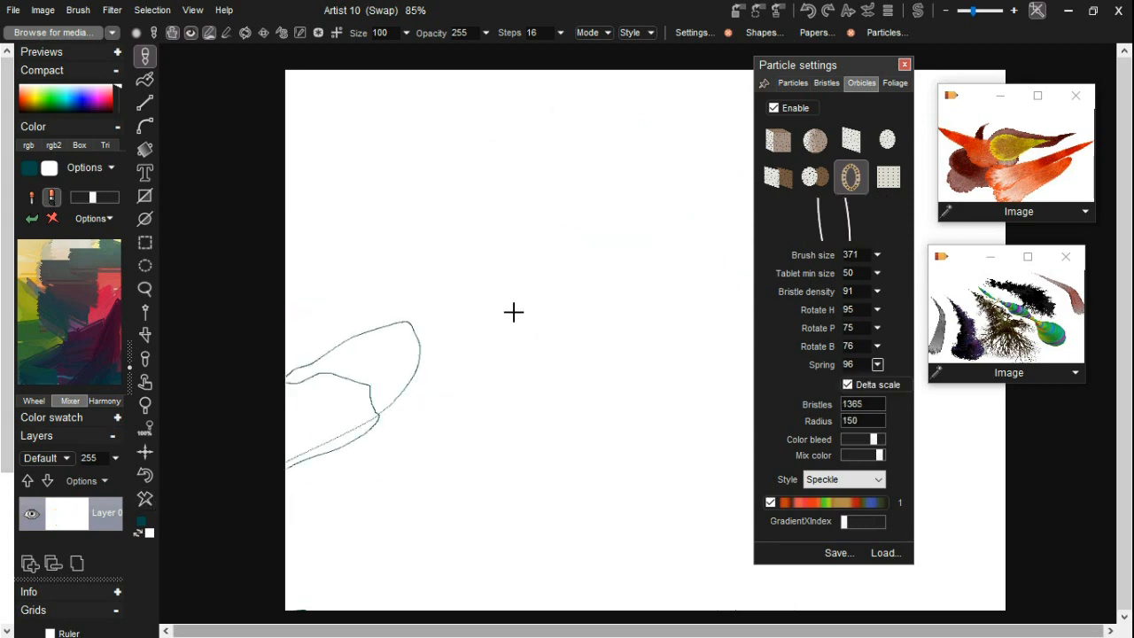
mouse_move(519, 310)
left_mouse_down()
mouse_move(522, 352)
mouse_move(460, 403)
mouse_move(396, 263)
mouse_move(551, 172)
mouse_move(637, 270)
mouse_move(638, 309)
left_mouse_up()
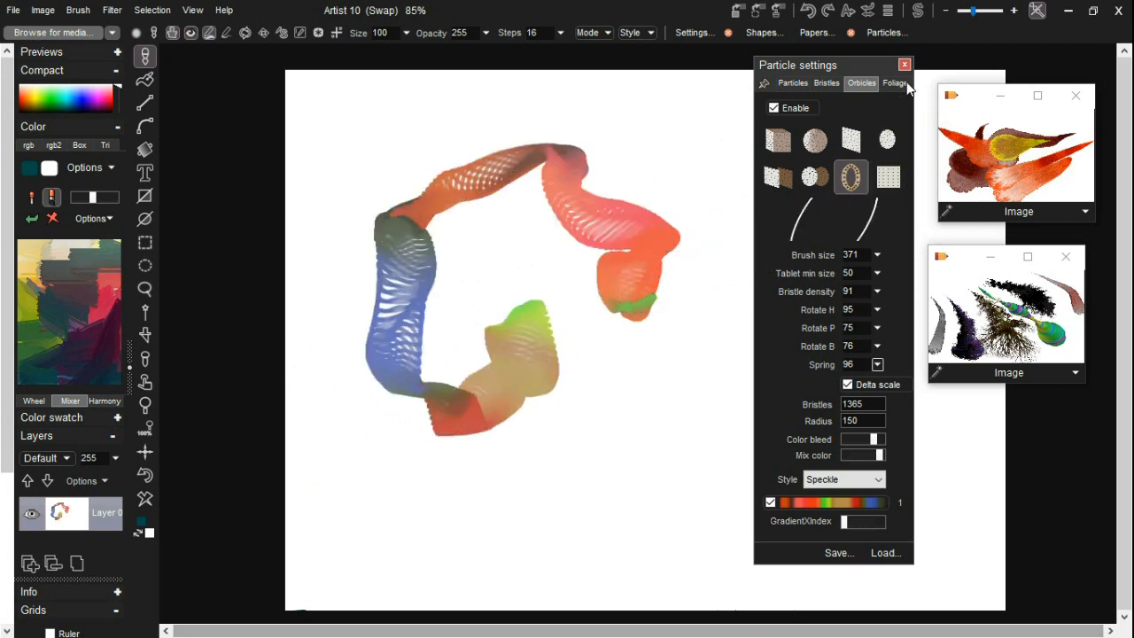
left_click(904, 65)
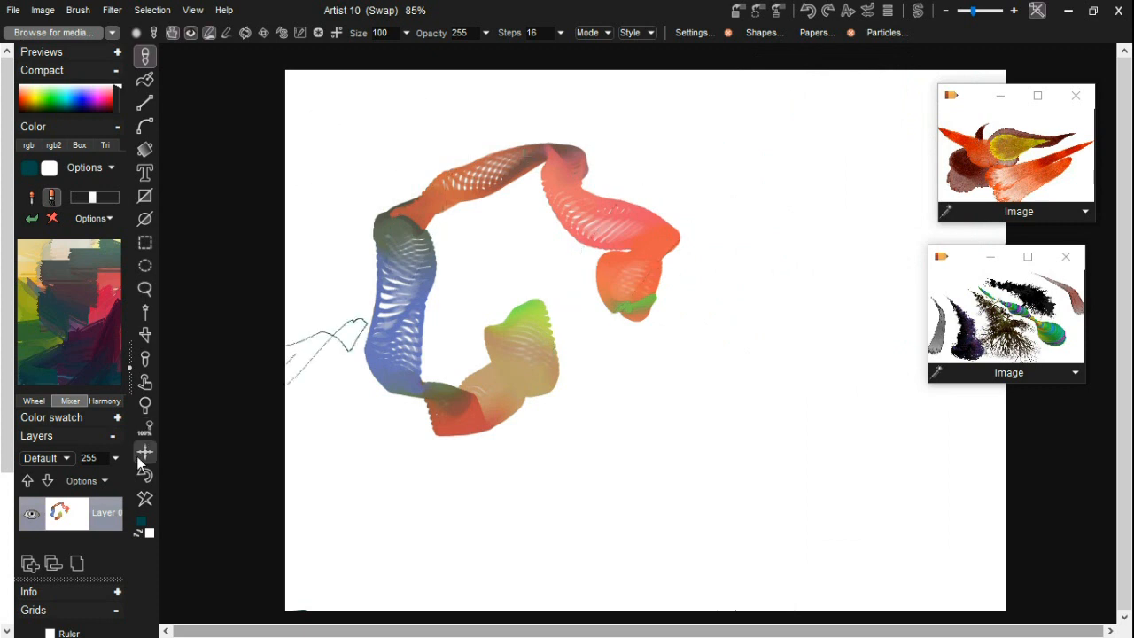
Clear the canvas and load the Rake 100 brush from the media library's Gouache category
left_click(145, 499)
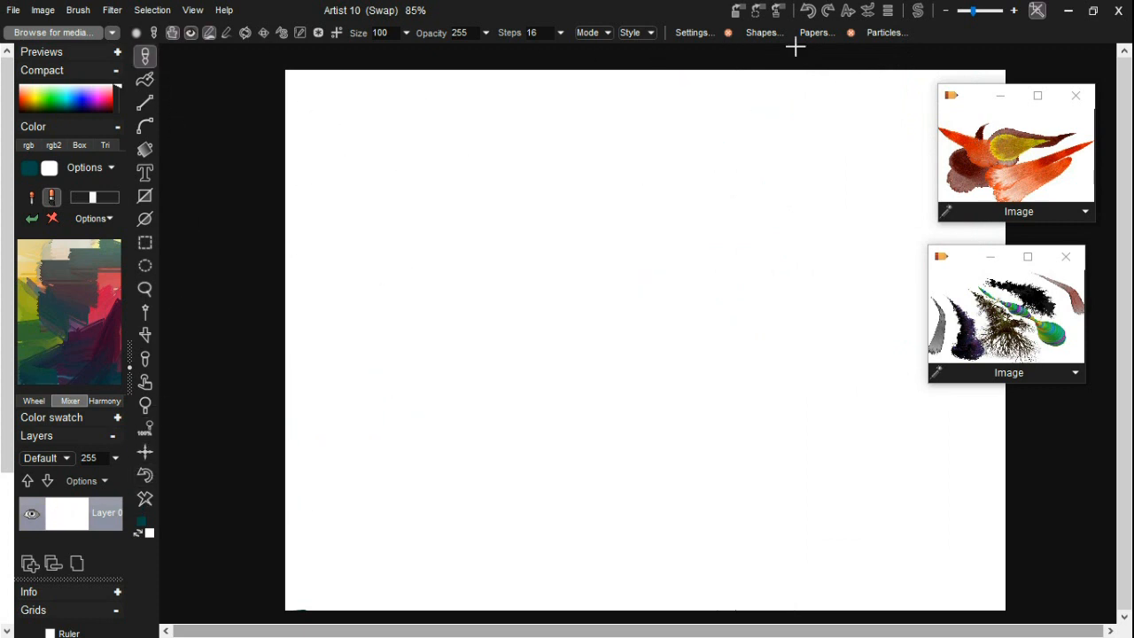
left_click(146, 56)
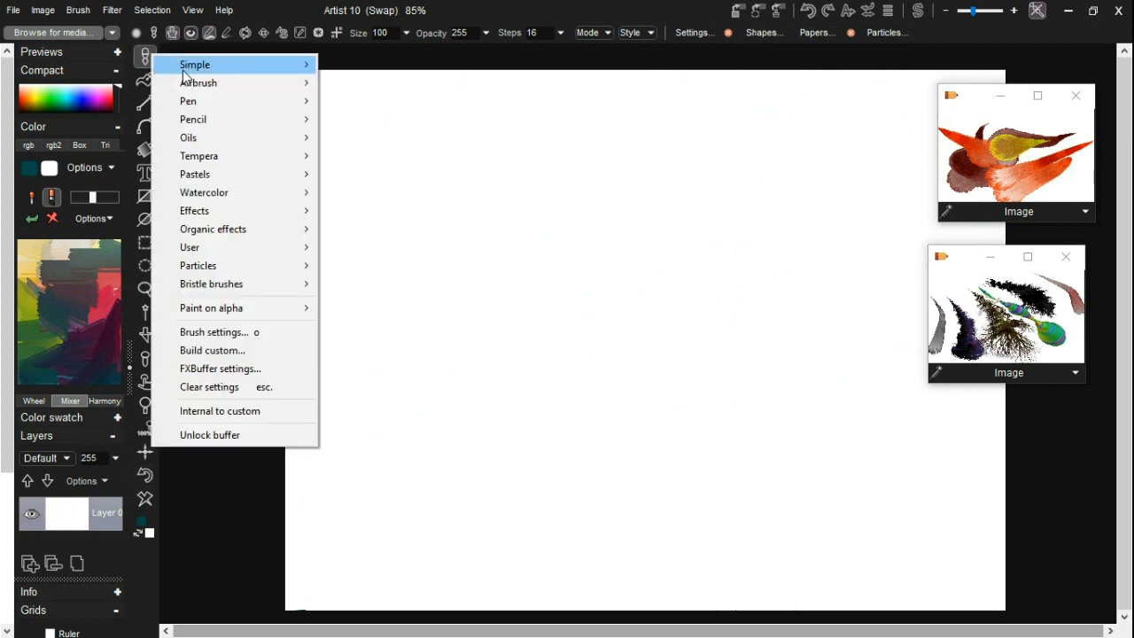
mouse_move(298, 84)
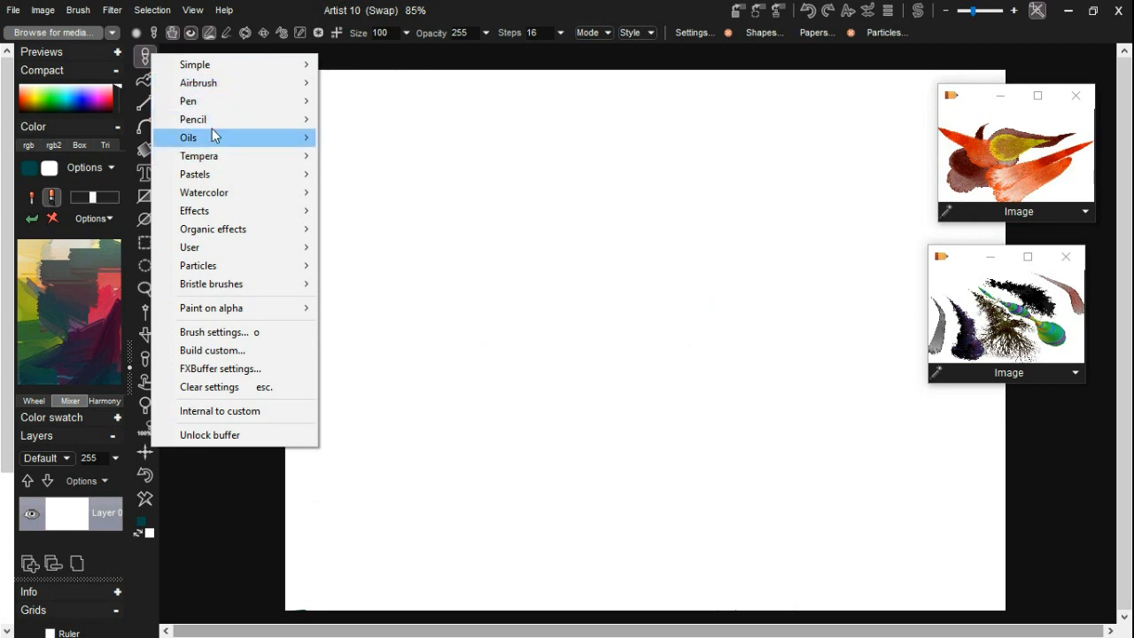
left_click(77, 33)
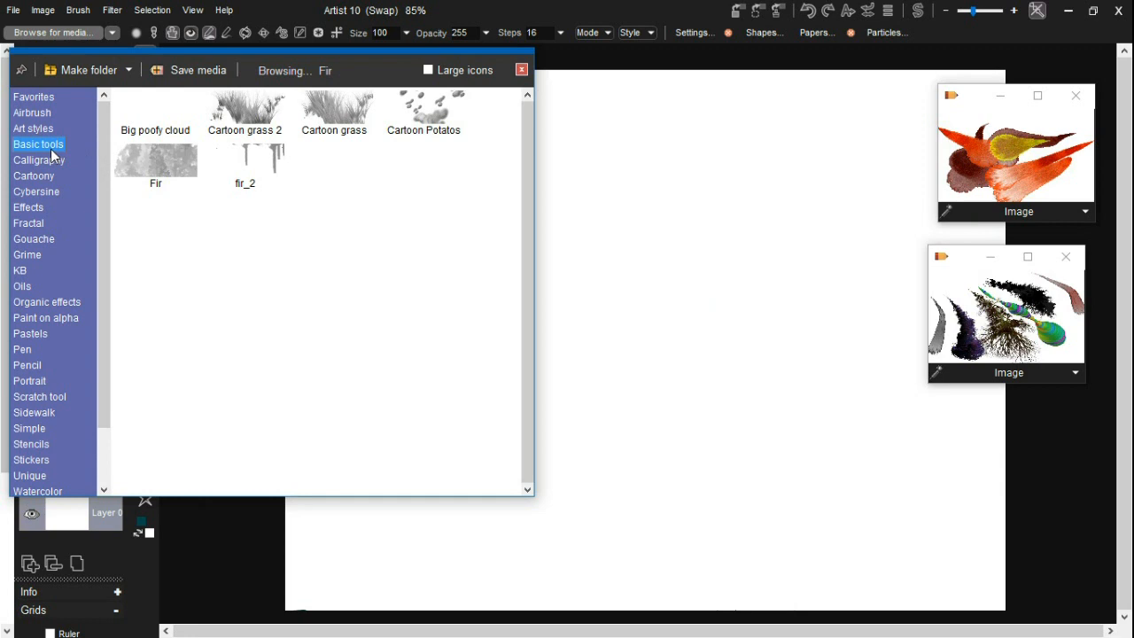
left_click(49, 240)
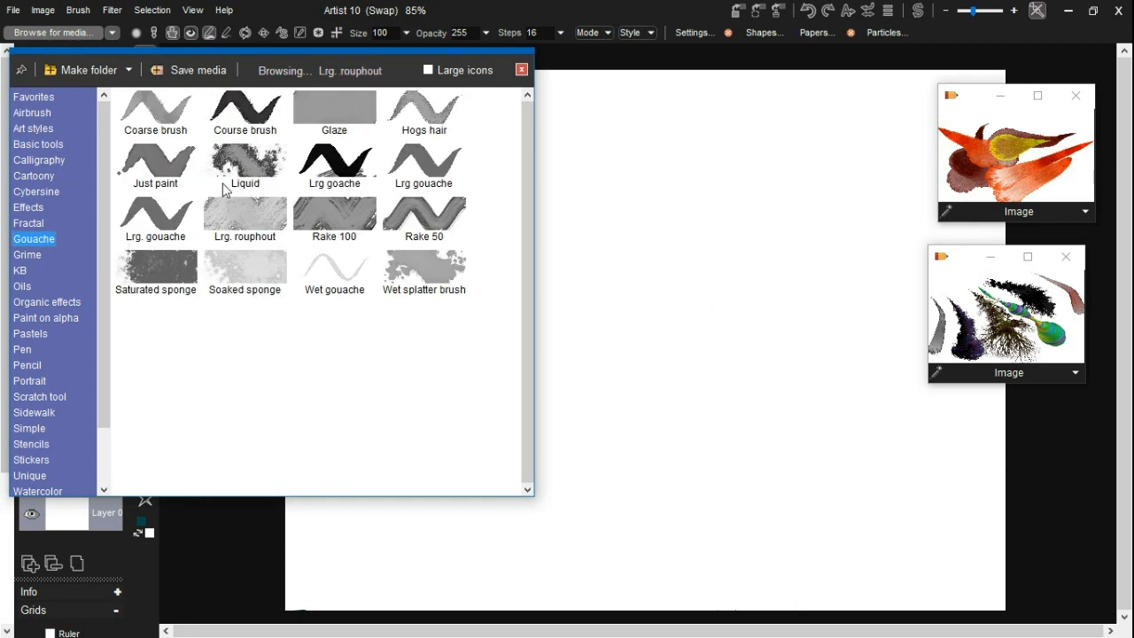
left_click(340, 209)
Paint teal zigzag strokes that run from small near the canvas's upper middle to broad near the bottom
left_click_drag(335, 258, 388, 238)
left_click_drag(483, 237, 577, 237)
mouse_move(729, 284)
left_mouse_down()
mouse_move(803, 375)
mouse_move(753, 558)
left_mouse_up()
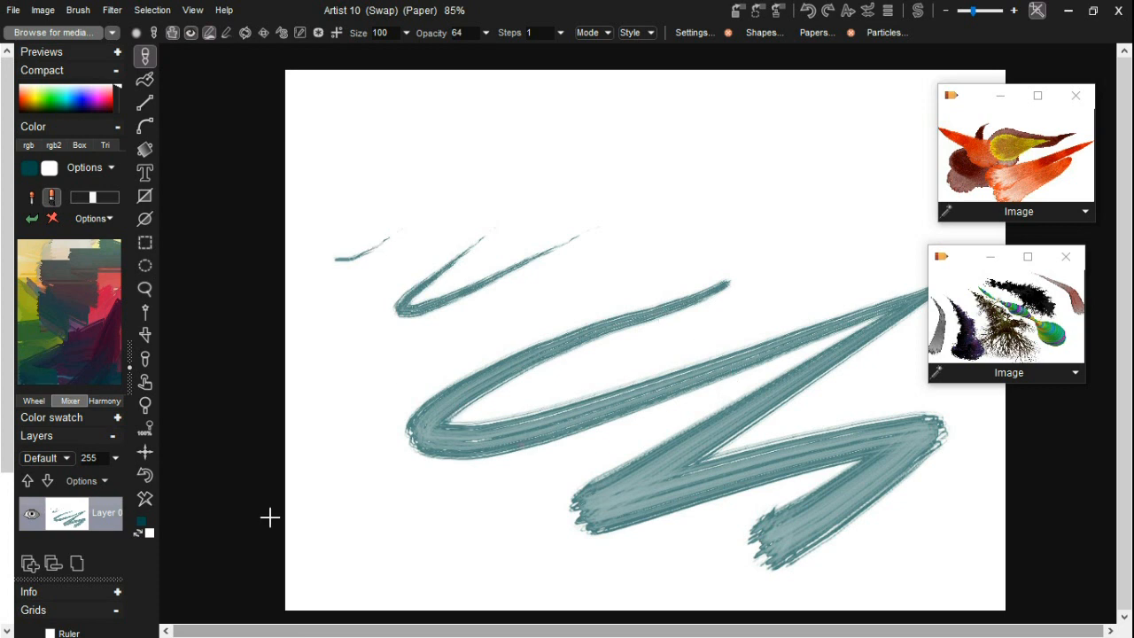
Turn off the Z scale guide, clear the canvas, and paint a broad diagonal stroke and a horizontal stroke below it
left_click_drag(6, 436, 7, 617)
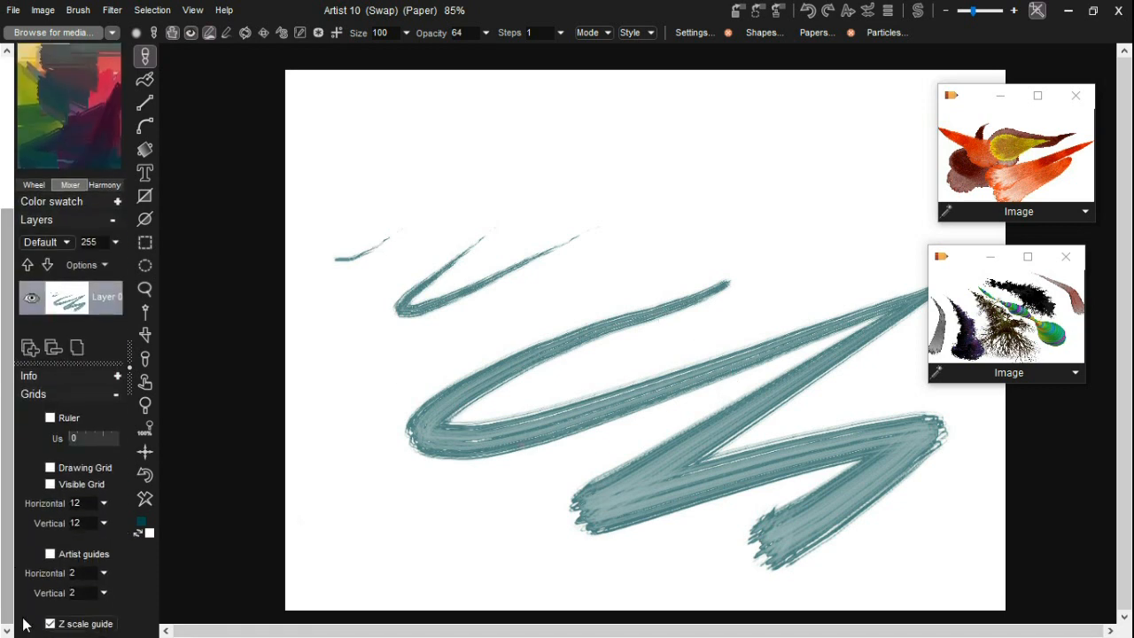
left_click(50, 623)
mouse_move(301, 602)
left_mouse_down()
mouse_move(340, 449)
mouse_move(590, 215)
mouse_move(753, 337)
mouse_move(766, 279)
left_mouse_up()
left_click(145, 498)
left_click_drag(465, 247, 762, 123)
left_click_drag(432, 343, 701, 338)
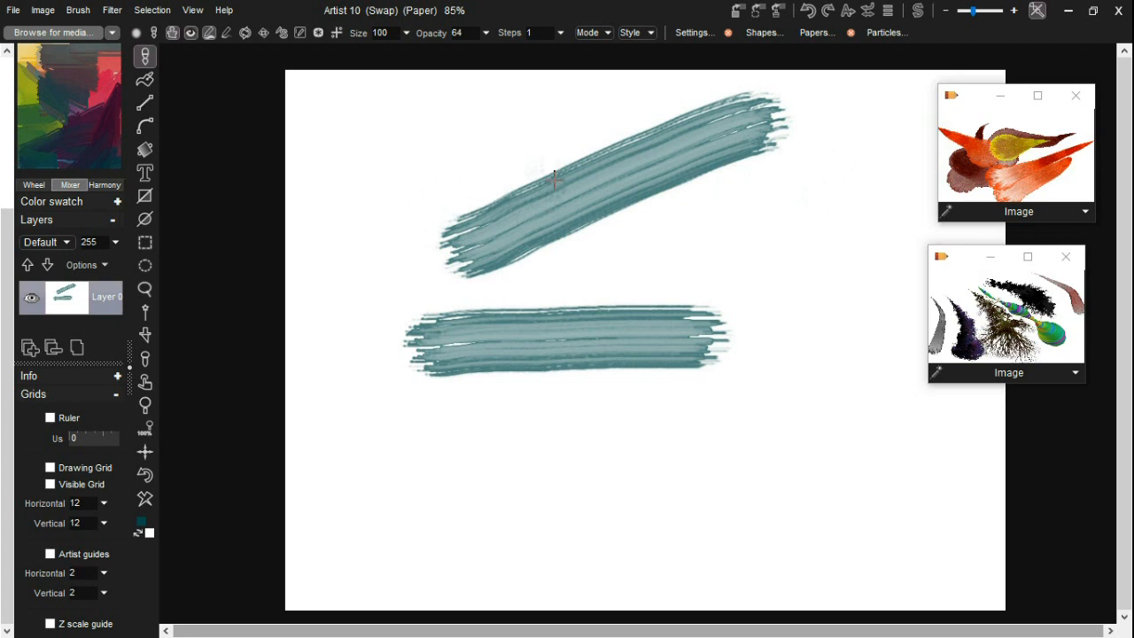
Bend the post correction curve to fall off toward its end and enable it, painting a curved test stroke before and after enabling
left_click(192, 10)
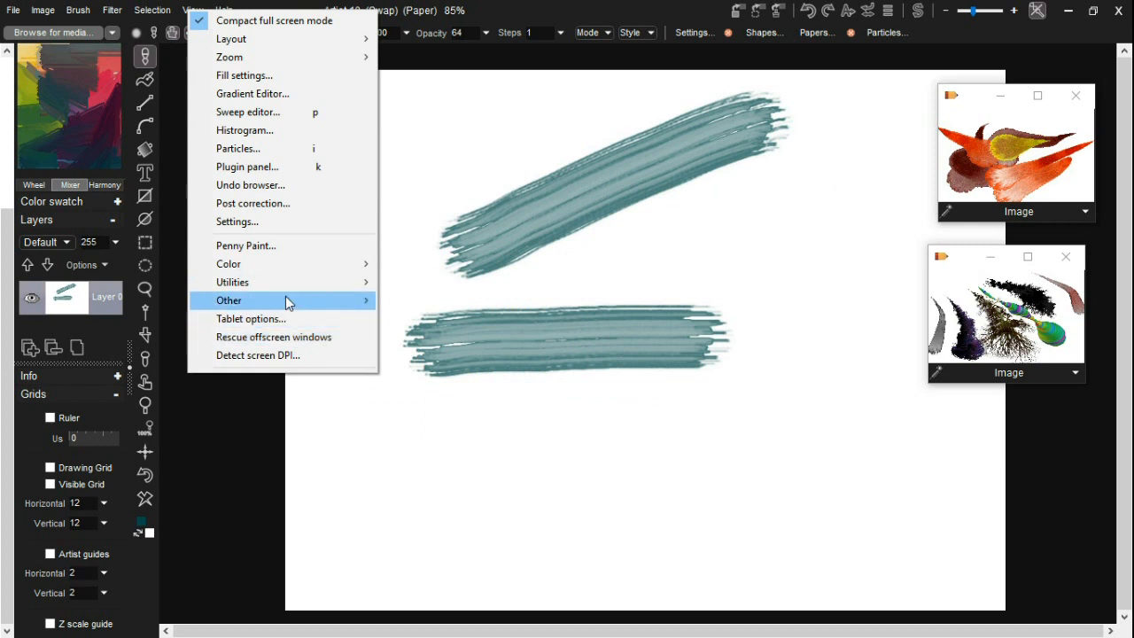
left_click(282, 204)
left_click_drag(607, 270, 602, 277)
mouse_move(581, 517)
left_mouse_down()
mouse_move(627, 522)
mouse_move(789, 390)
left_mouse_up()
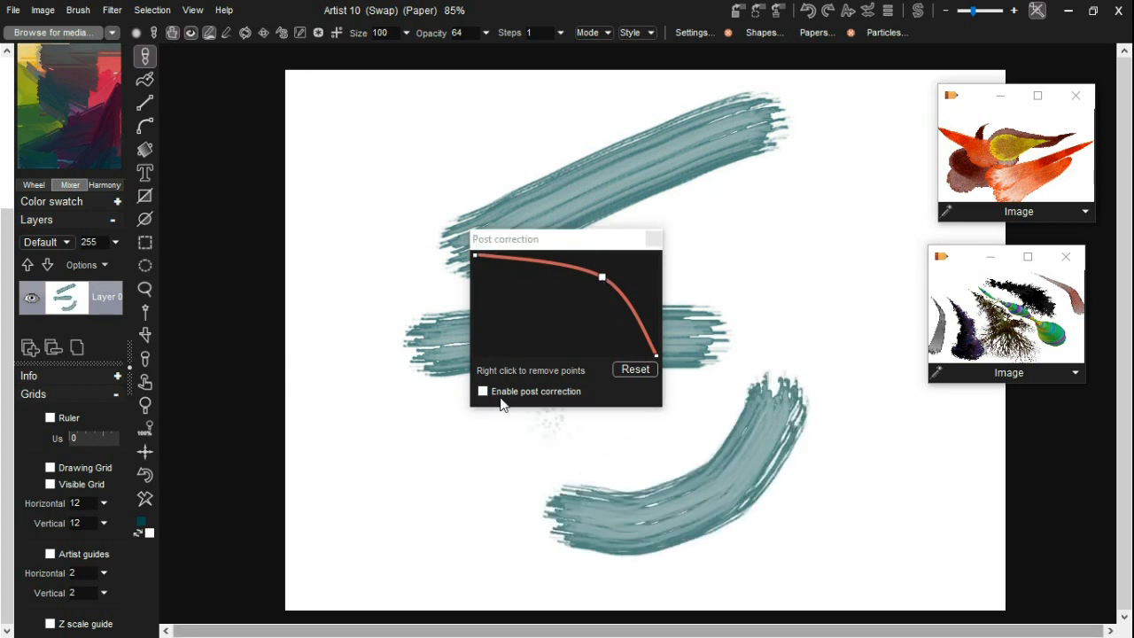
left_click(483, 391)
mouse_move(711, 556)
left_mouse_down()
mouse_move(860, 422)
mouse_move(861, 347)
left_mouse_up()
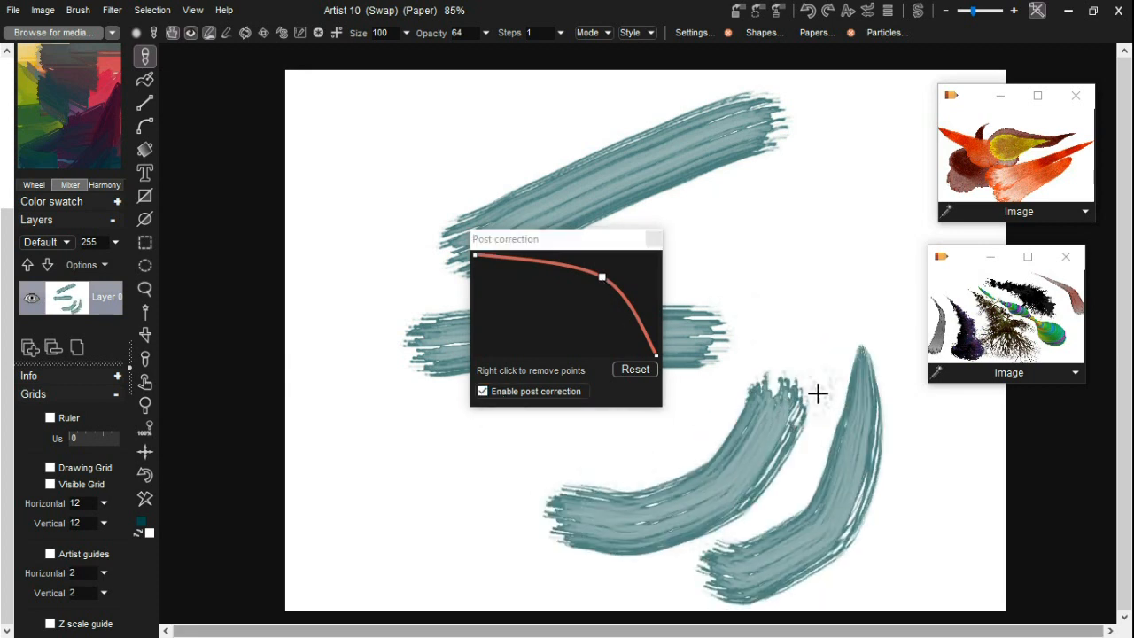
Move the Post correction window aside and reshape its curve into a flat-topped arch with both ends at zero
left_click_drag(549, 248, 331, 353)
left_click_drag(257, 363, 270, 463)
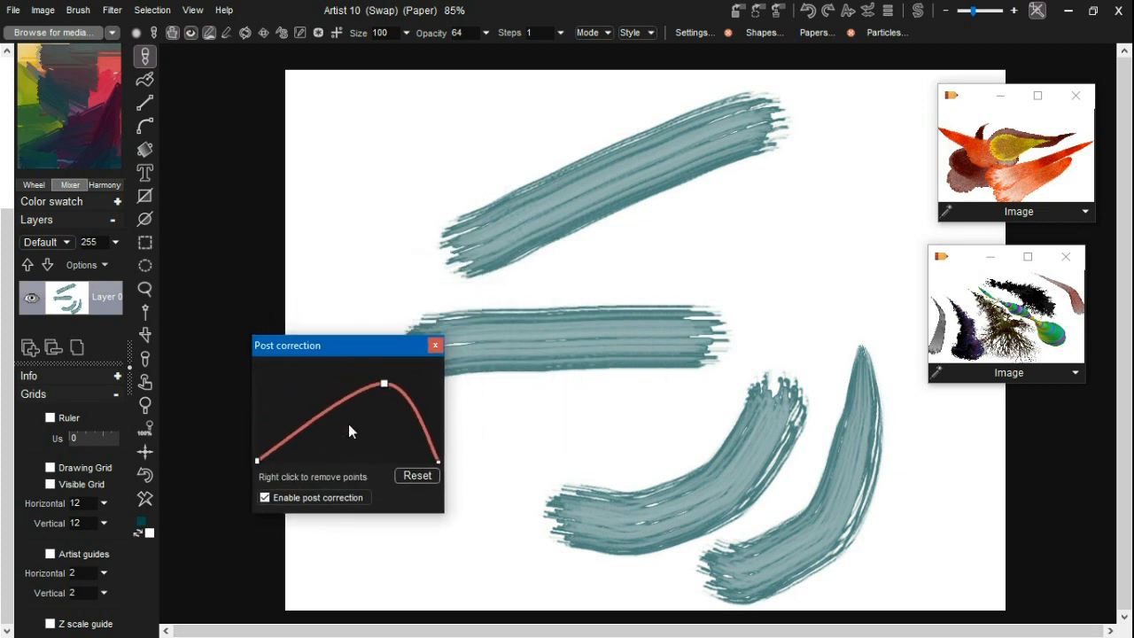
left_click_drag(324, 392, 306, 361)
left_click_drag(384, 384, 393, 362)
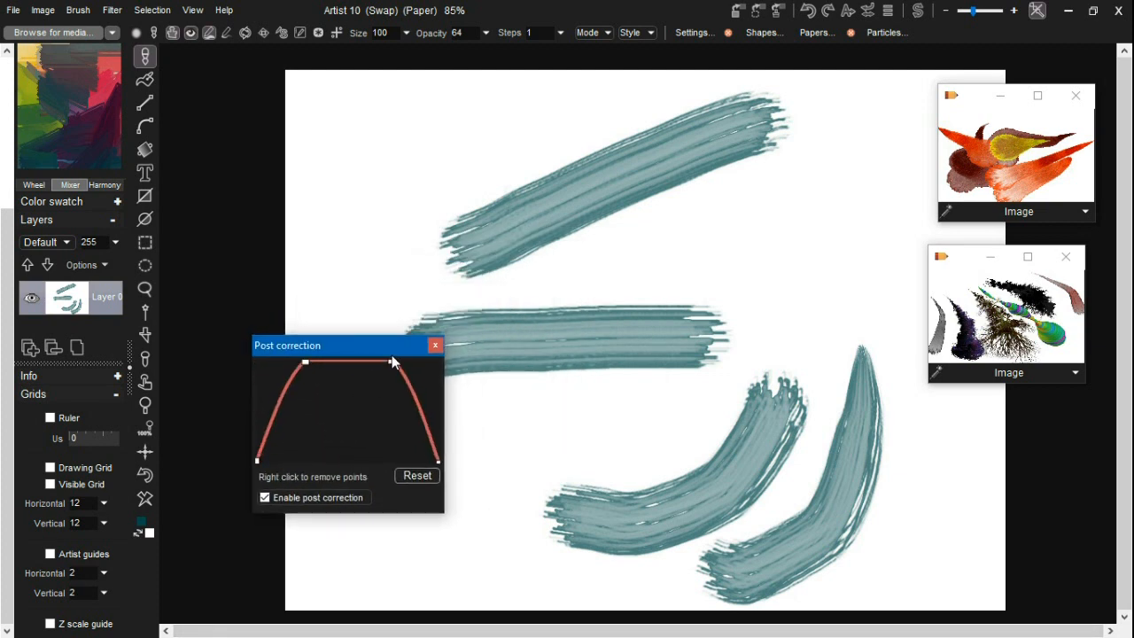
Clear the canvas and paint overlapping zigzag, curved and horizontal strokes with tapered ends
left_click(153, 497)
mouse_move(431, 265)
left_mouse_down()
mouse_move(623, 157)
mouse_move(842, 232)
left_mouse_up()
left_click_drag(562, 388, 737, 410)
mouse_move(820, 532)
left_mouse_down()
mouse_move(732, 457)
mouse_move(647, 341)
left_mouse_up()
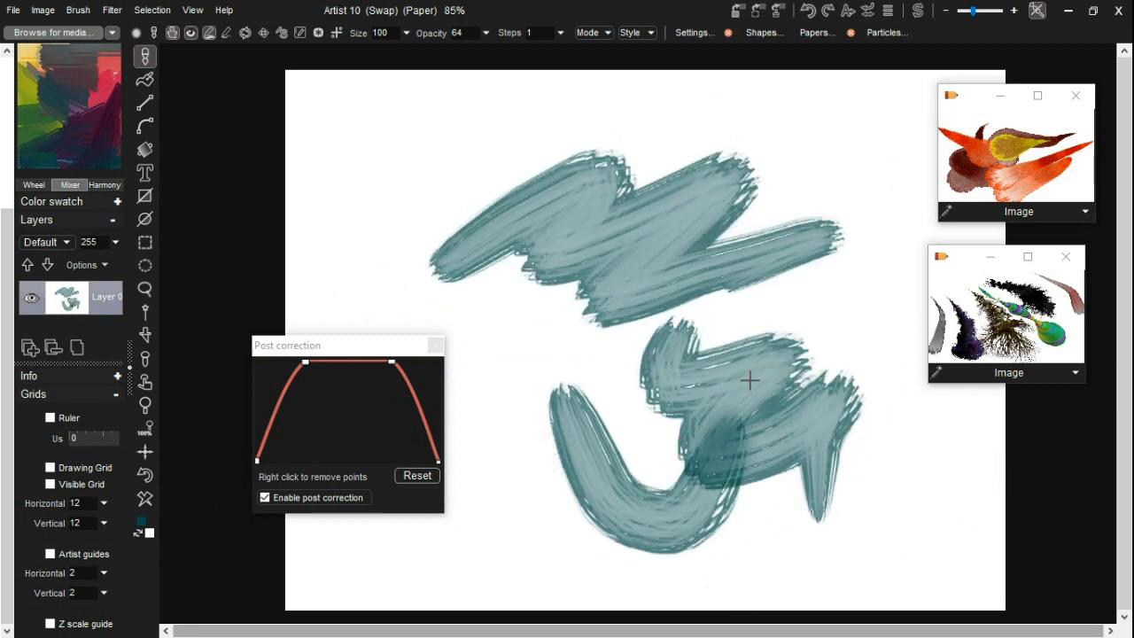
left_click_drag(320, 132, 636, 99)
mouse_move(281, 170)
left_mouse_down()
mouse_move(332, 184)
mouse_move(700, 149)
left_mouse_up()
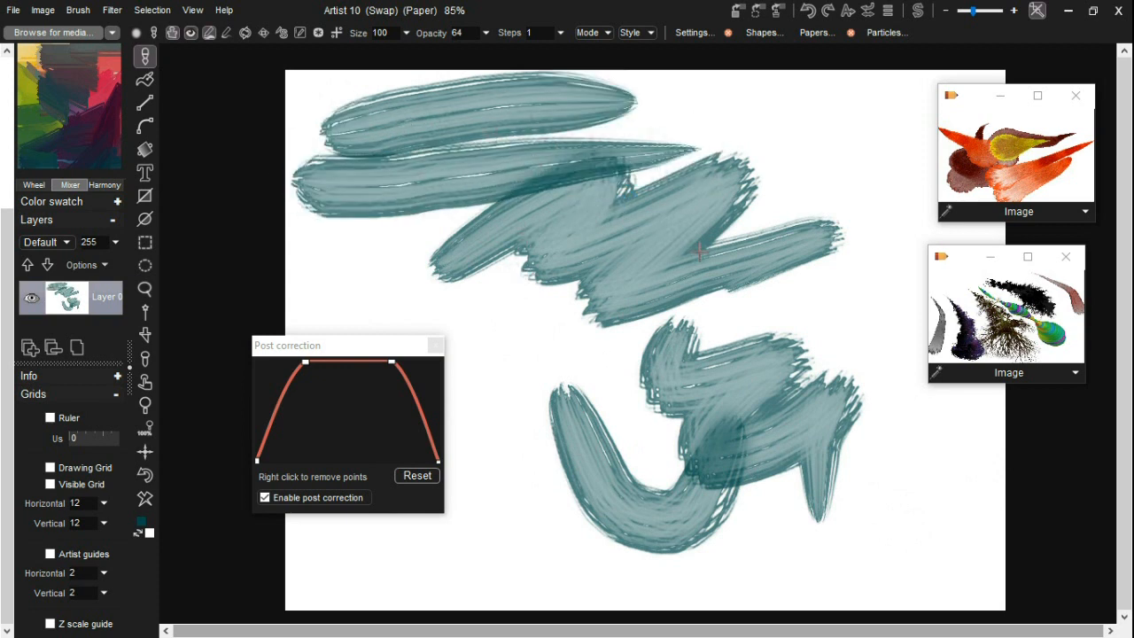
Paste the stored image of orange, brown and yellow tapered strokes over the canvas and move the Post correction window off the artwork
double_click(1054, 201)
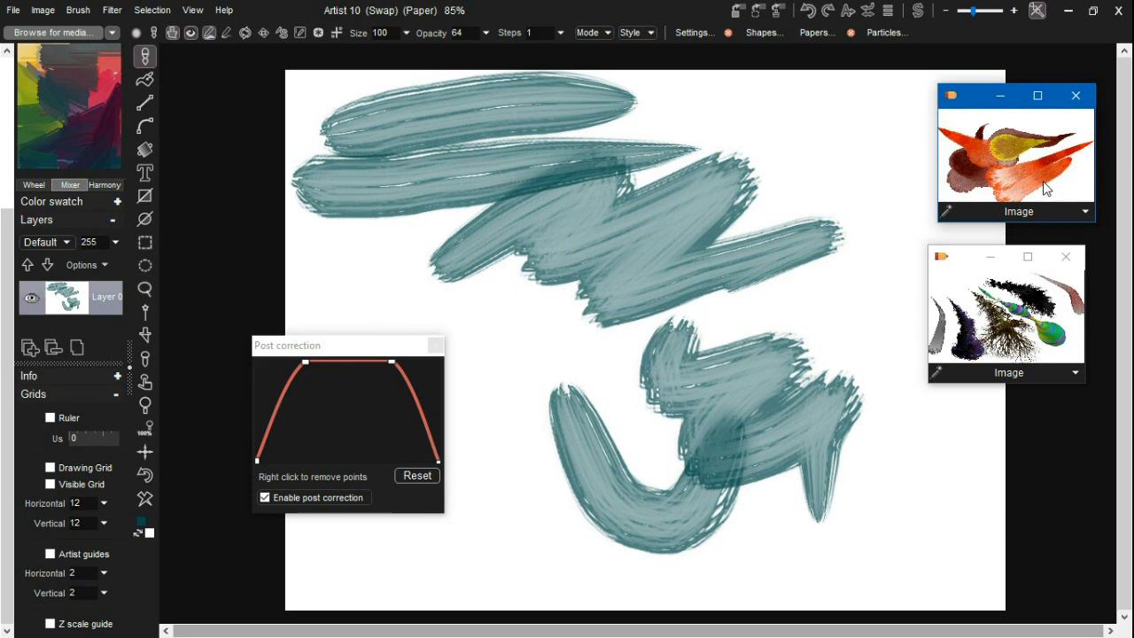
left_click_drag(303, 346, 186, 244)
left_click_drag(683, 350, 698, 358)
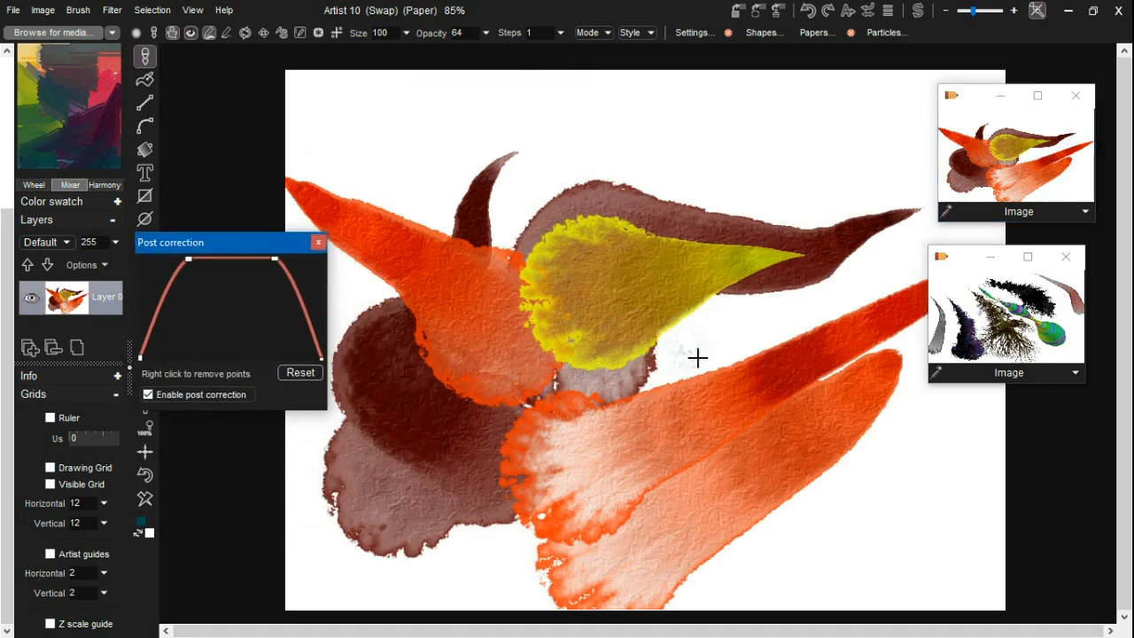
Paste the stored image of branching and rainbow-striped strokes onto the canvas, and replace the existing image buffer with it
double_click(988, 330)
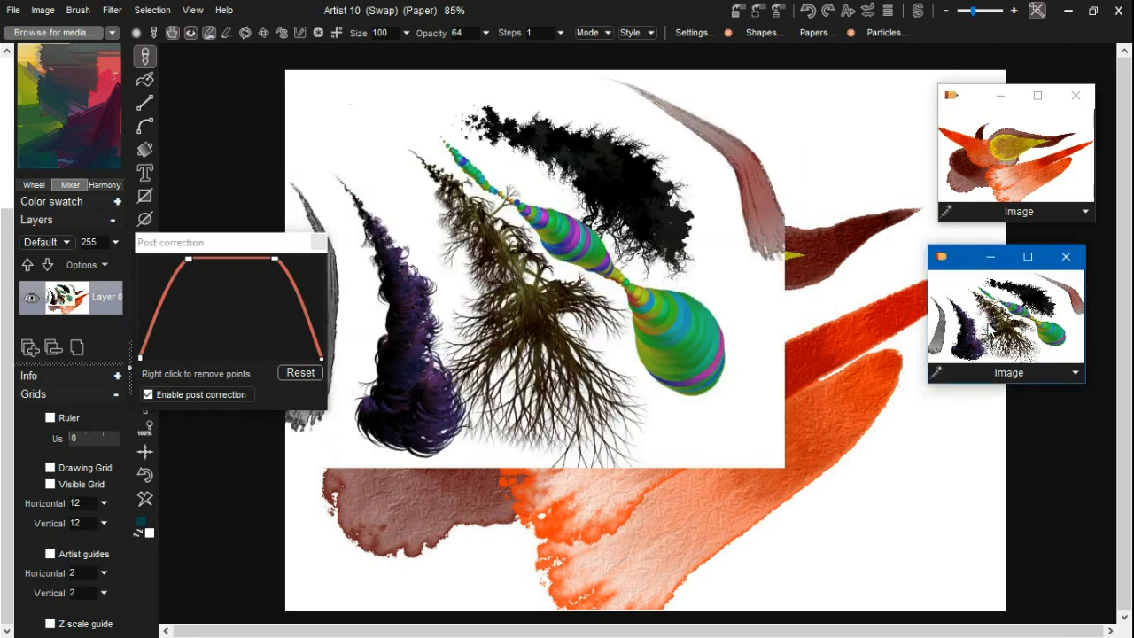
left_click(1007, 374)
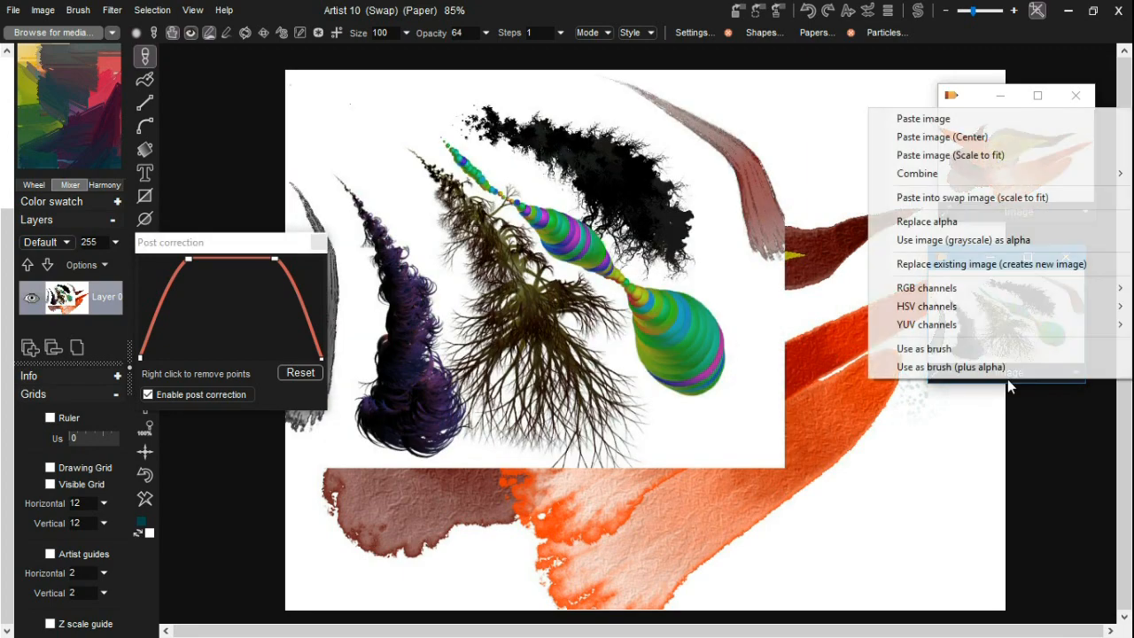
left_click(991, 266)
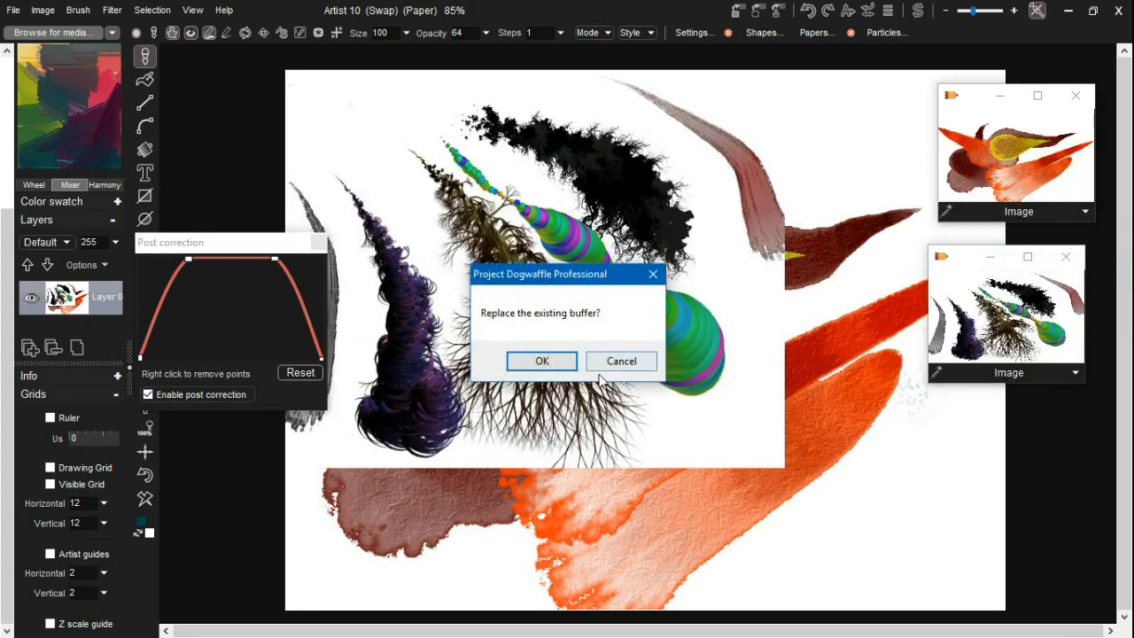
left_click(567, 365)
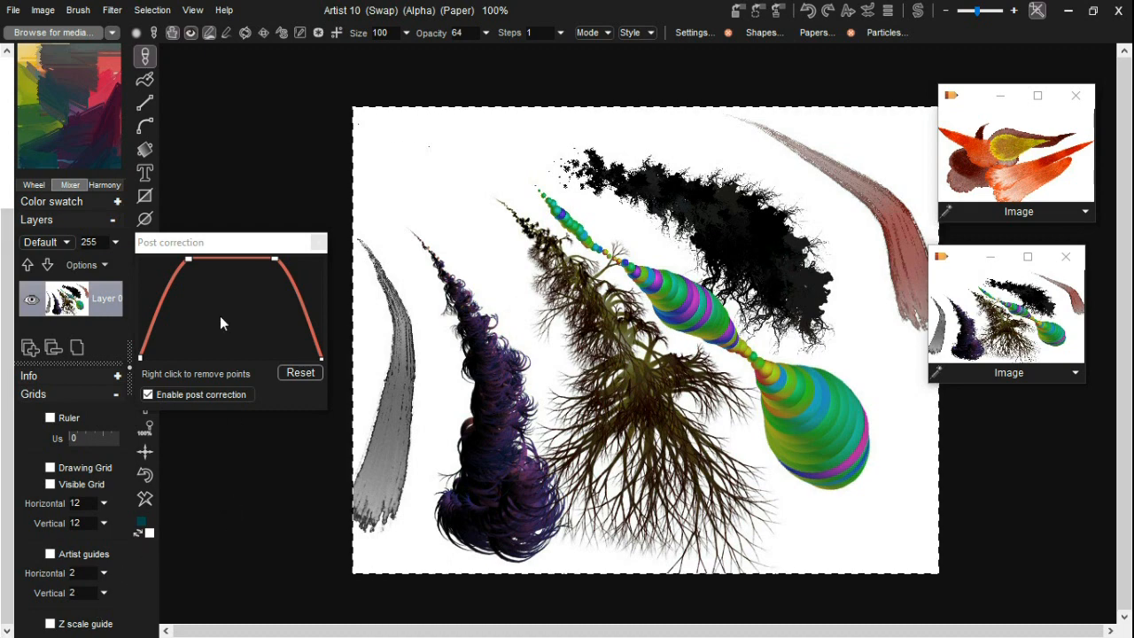
Close the Post correction window
left_click_drag(243, 251, 293, 228)
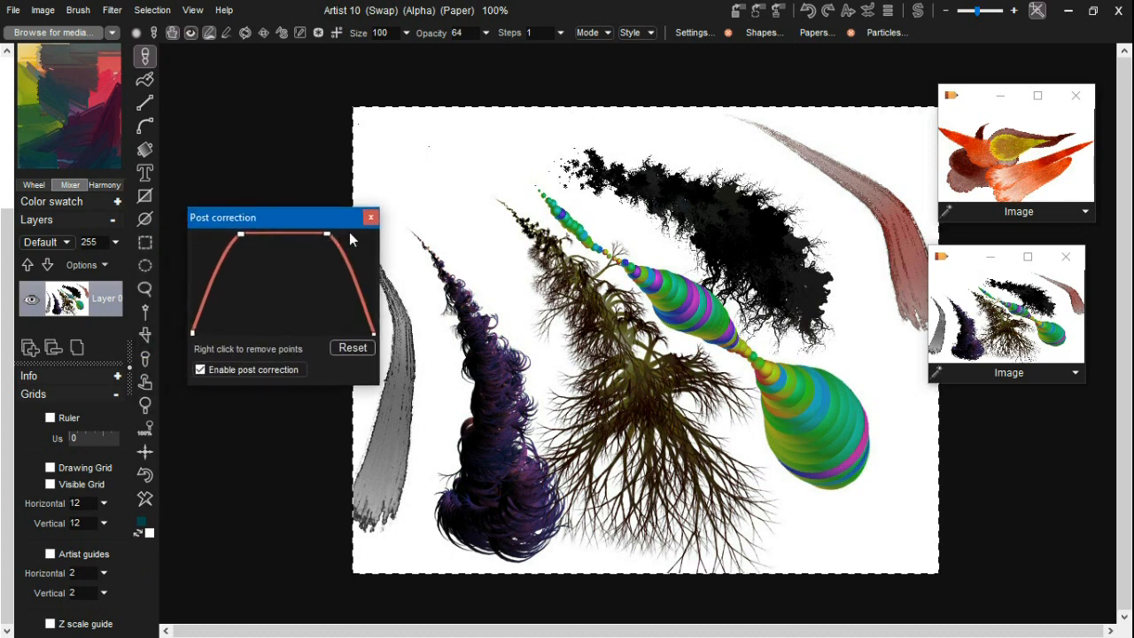
left_click(370, 217)
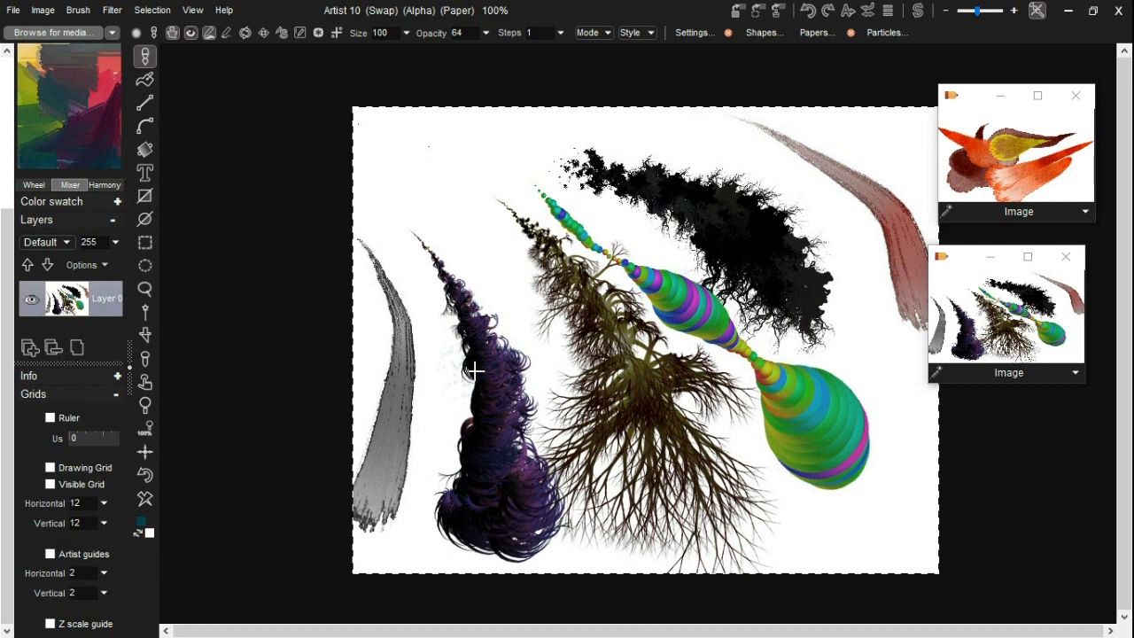
scroll(5, 213, "up", 3)
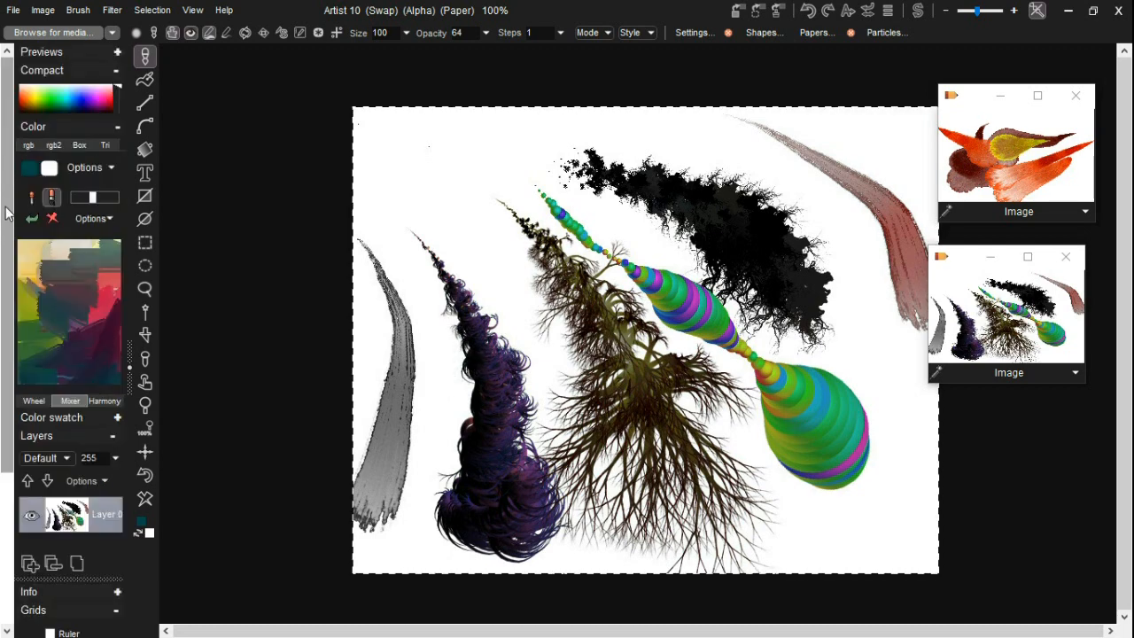